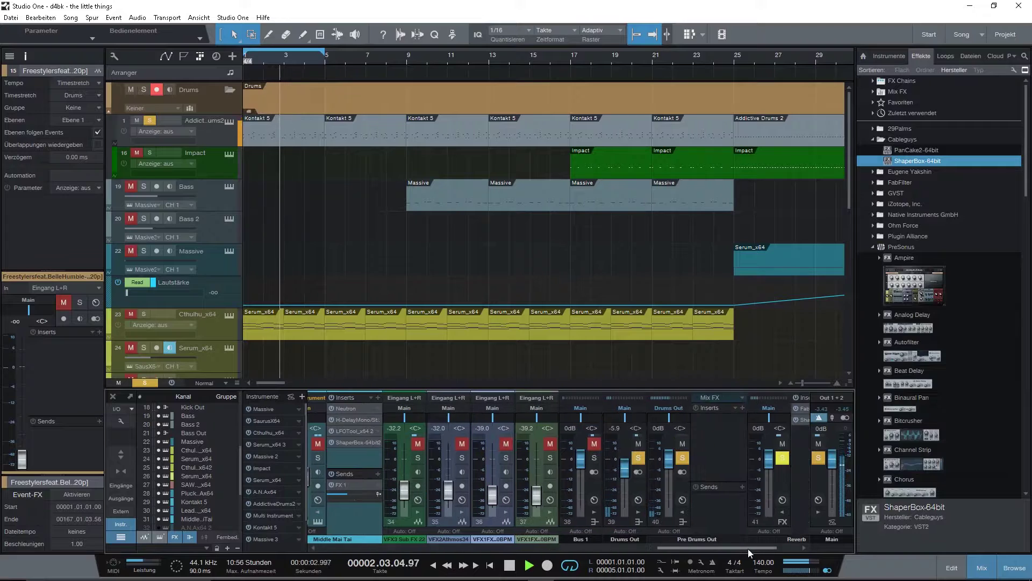
- Insert the ShaperBox-64bit effect on the Pre Drums Out channel, hide the browser and add a Time shaper
{"action": "left_click_drag", "start_coordinate": [919, 162], "coordinate": [715, 447]}
{"action": "left_click", "coordinate": [1015, 567]}
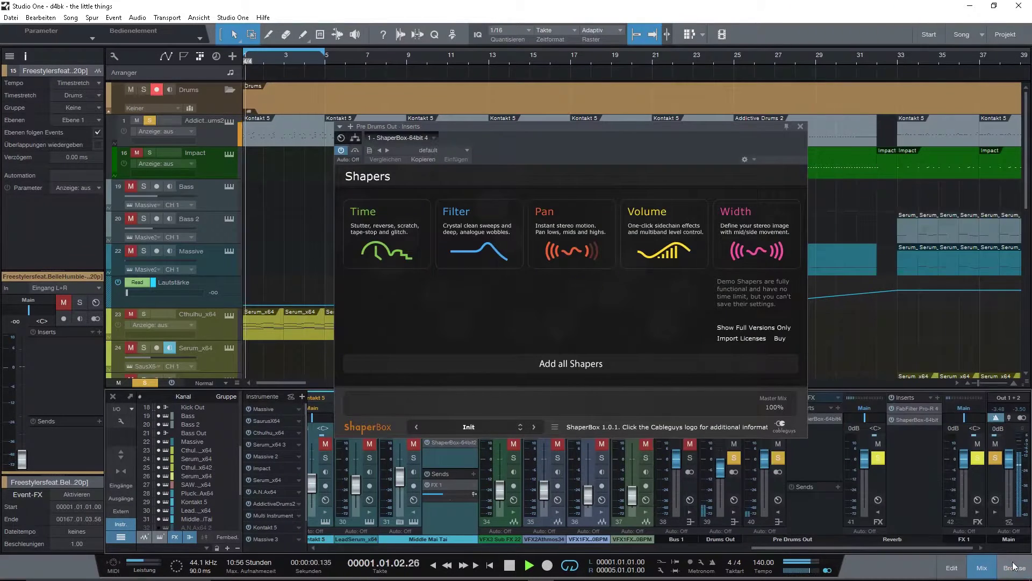
{"action": "scroll", "coordinate": [776, 538], "scroll_direction": "right", "scroll_amount": 2}
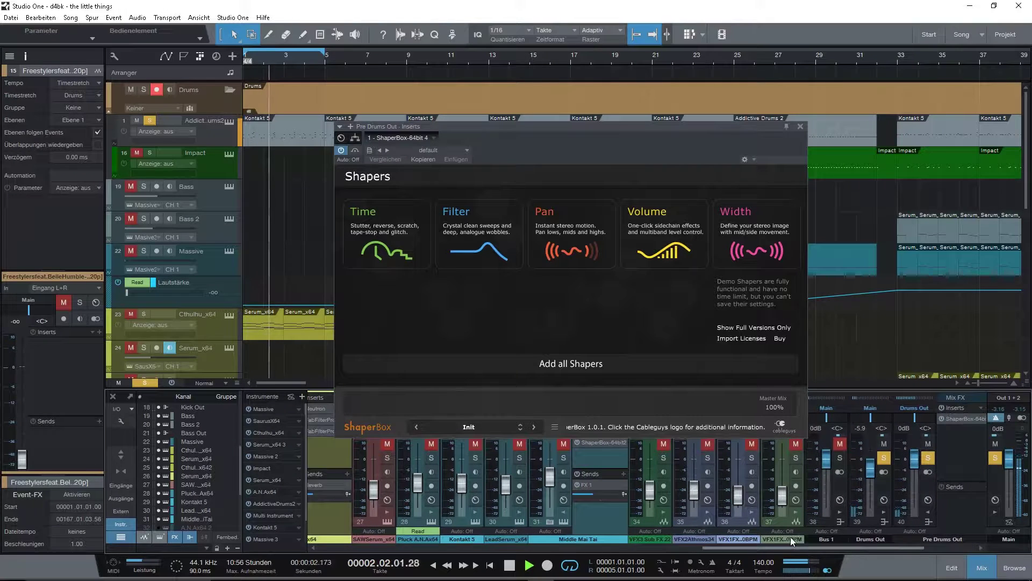
{"action": "left_click", "coordinate": [396, 220]}
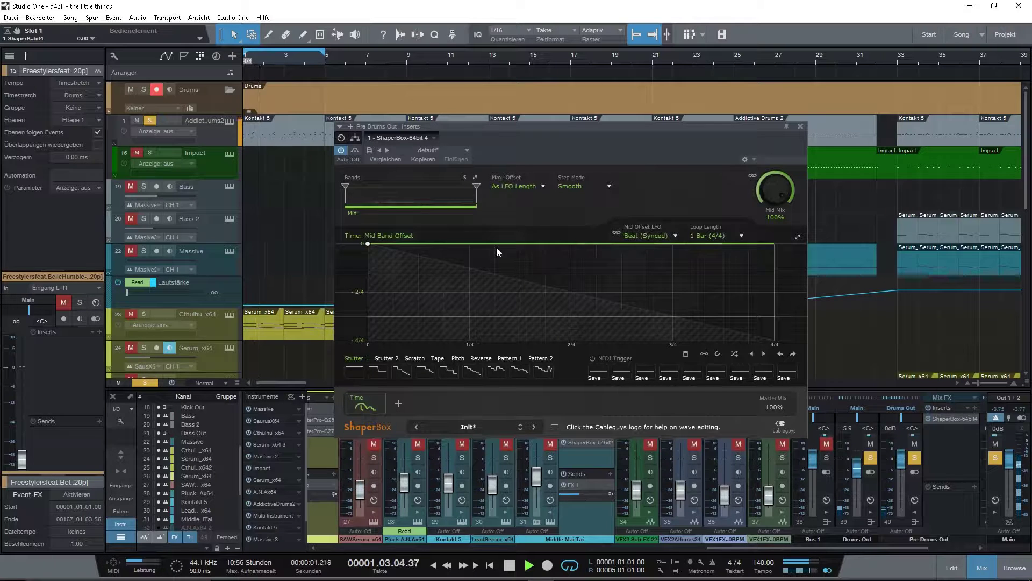
- Try stutter waves such as Repeat 2, Repeat 2 4 8 and Syncopes 8 on the Time shaper's mid band
{"action": "left_click", "coordinate": [381, 372]}
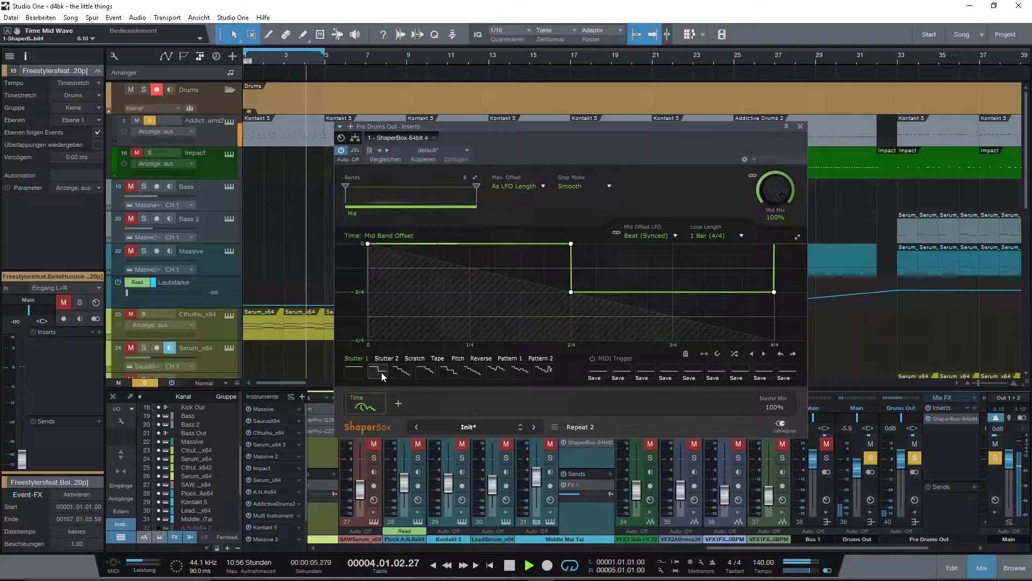
{"action": "left_click", "coordinate": [408, 374]}
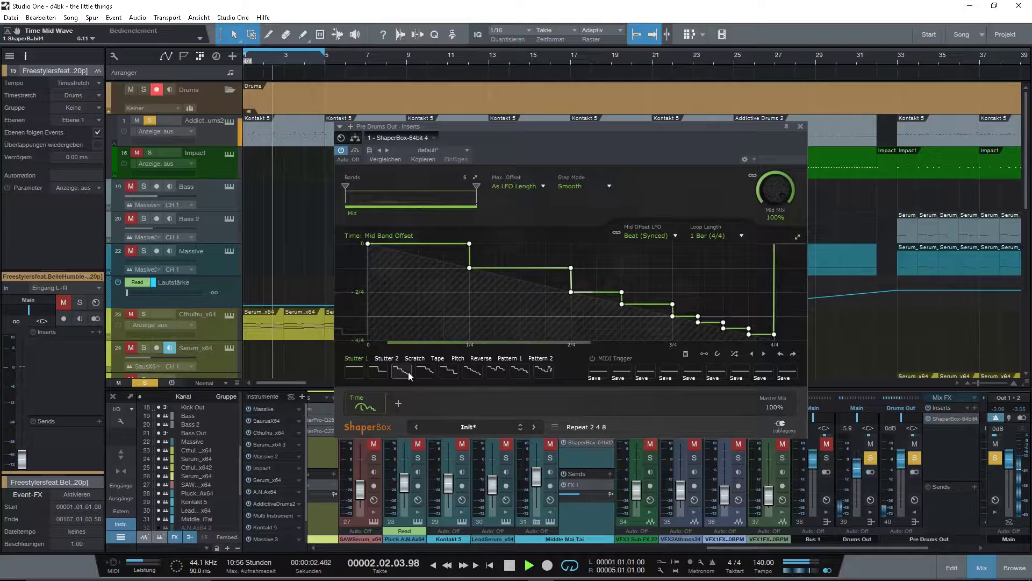
{"action": "left_click", "coordinate": [472, 372]}
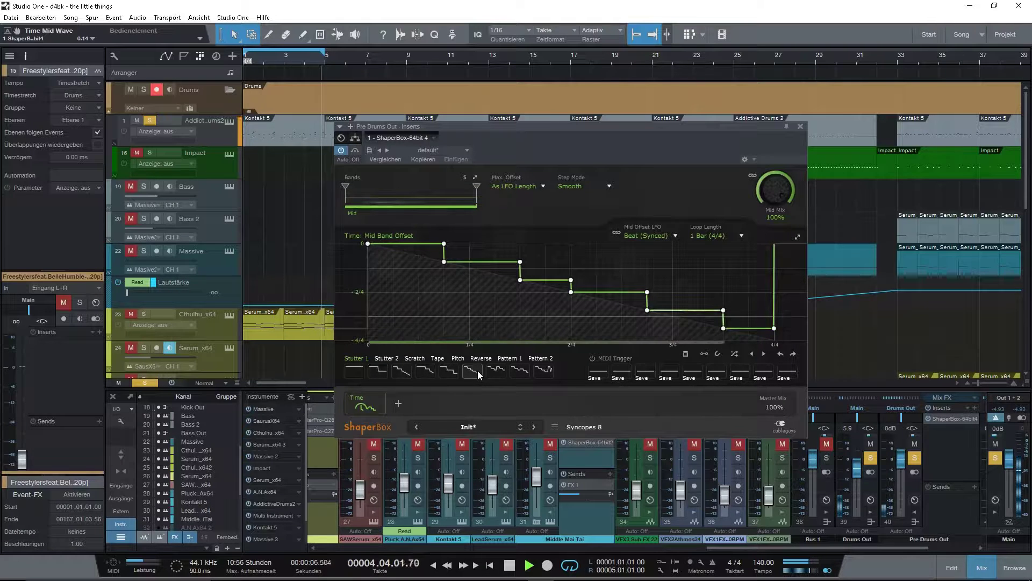
{"action": "left_click", "coordinate": [530, 370]}
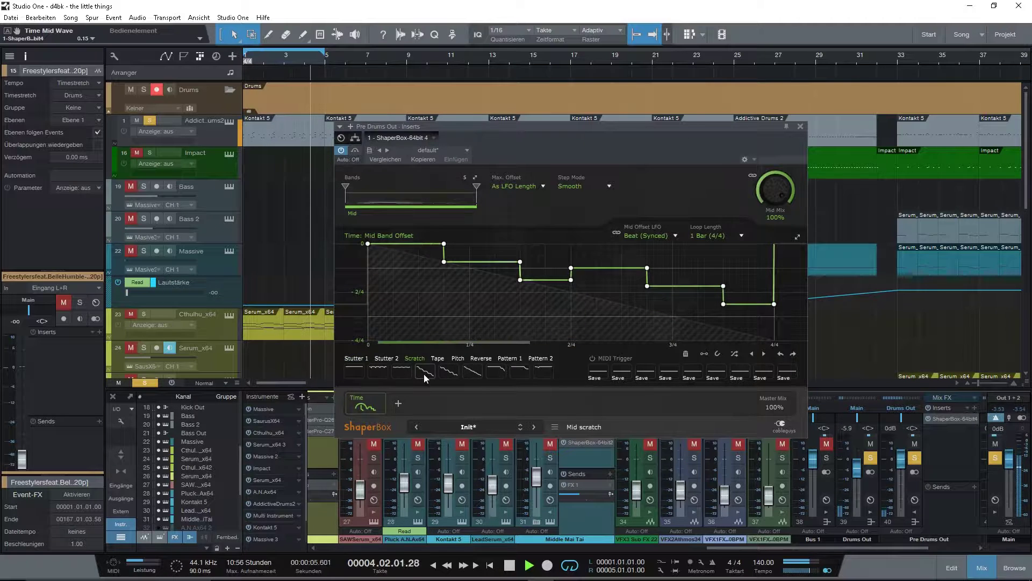
- Try the Mid scratch wave and several Tape and Reverse waves on the Time shaper's mid band
{"action": "left_click", "coordinate": [423, 372]}
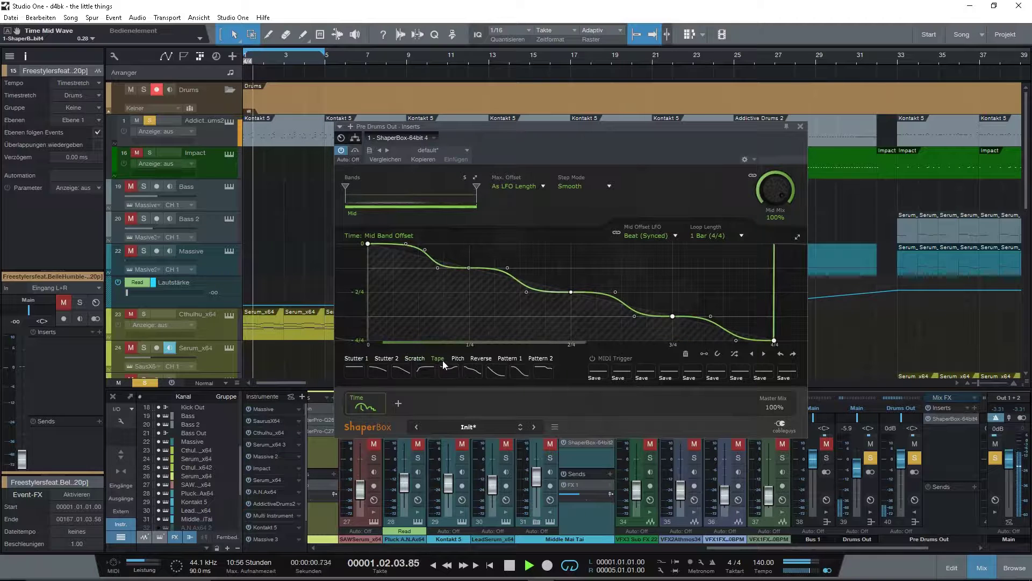
{"action": "left_click", "coordinate": [448, 371]}
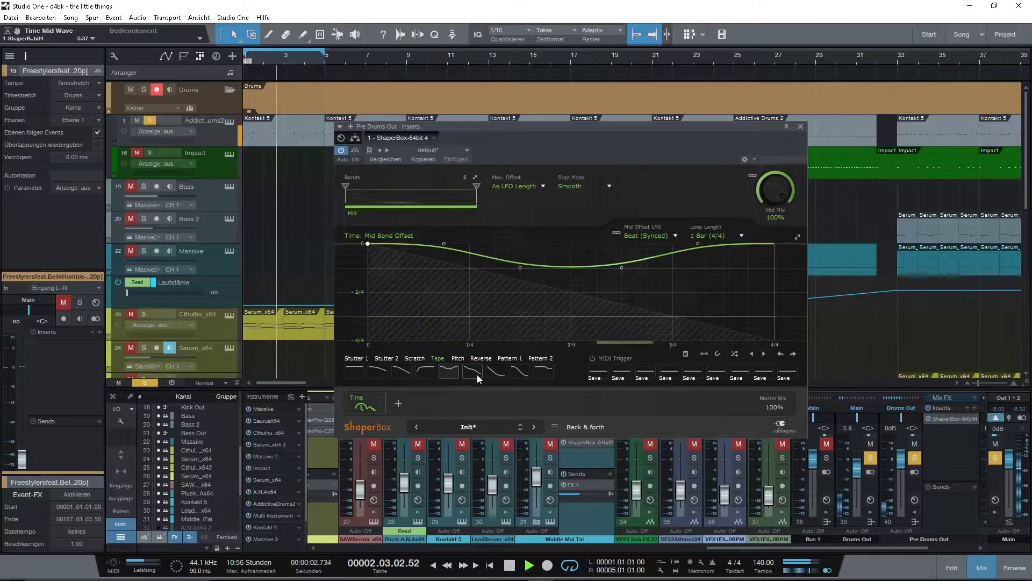
{"action": "left_click", "coordinate": [493, 371]}
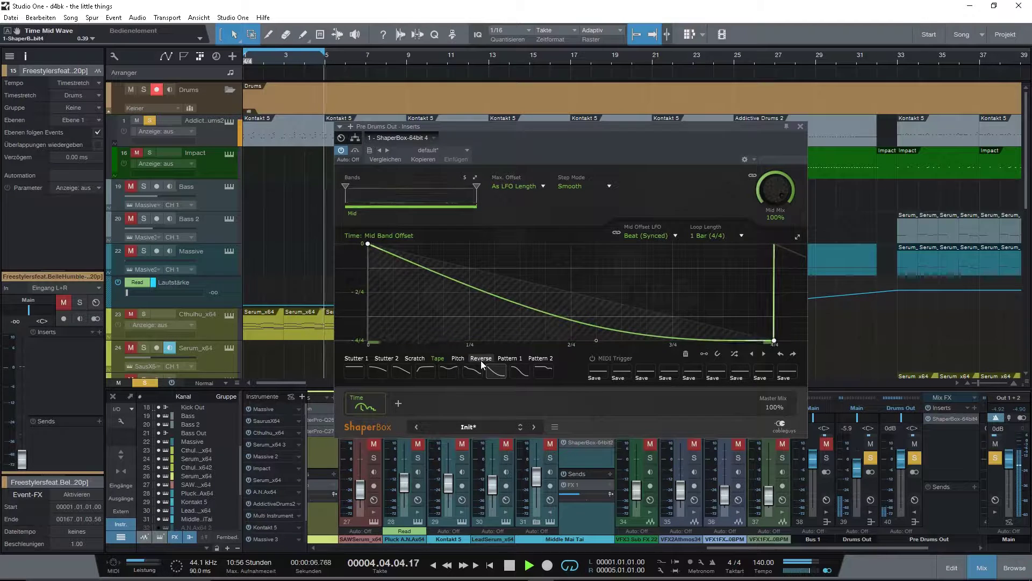
{"action": "left_click", "coordinate": [481, 358]}
{"action": "left_click", "coordinate": [457, 372]}
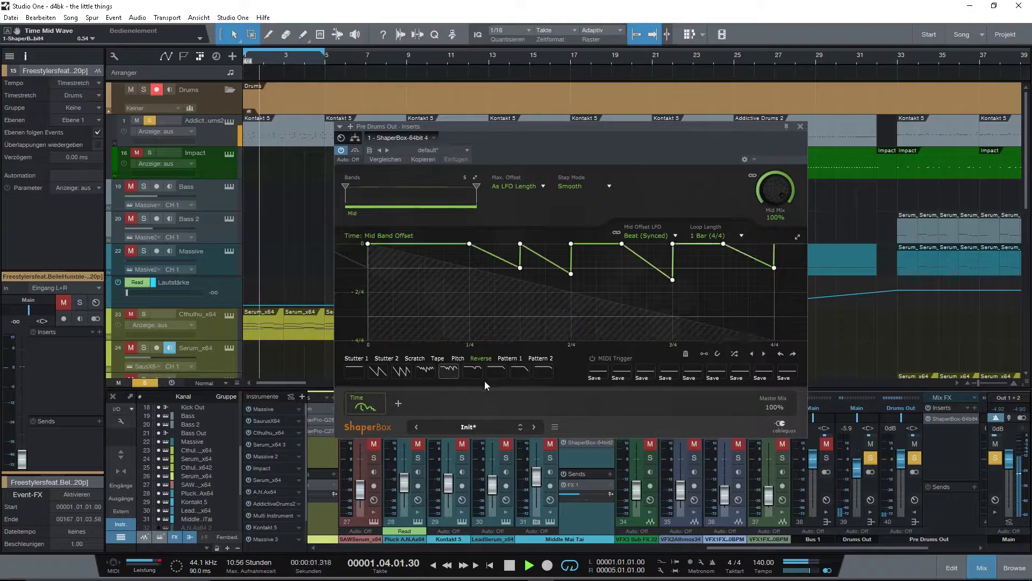
- Compare several Pattern 1 waves on the Time shaper's mid band and apply Pattern 4
{"action": "left_click", "coordinate": [511, 359]}
{"action": "left_click", "coordinate": [426, 371]}
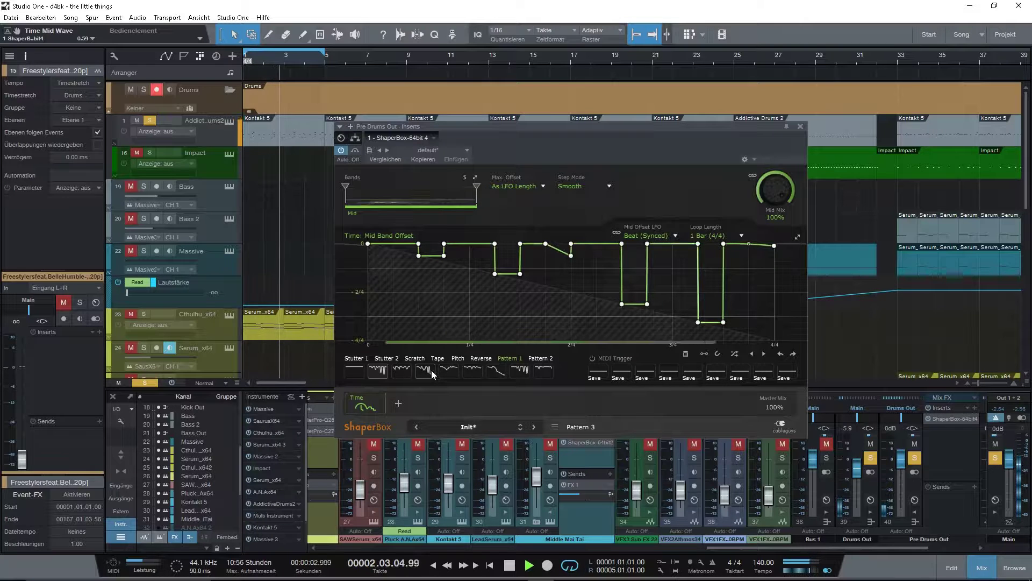
{"action": "left_click", "coordinate": [451, 371]}
{"action": "left_click", "coordinate": [476, 372]}
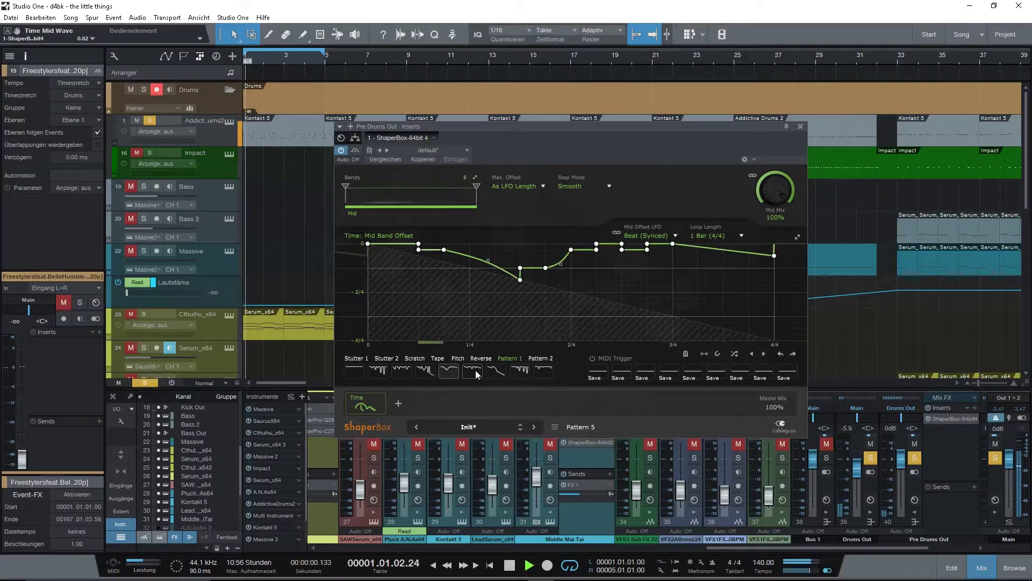
{"action": "left_click", "coordinate": [446, 373]}
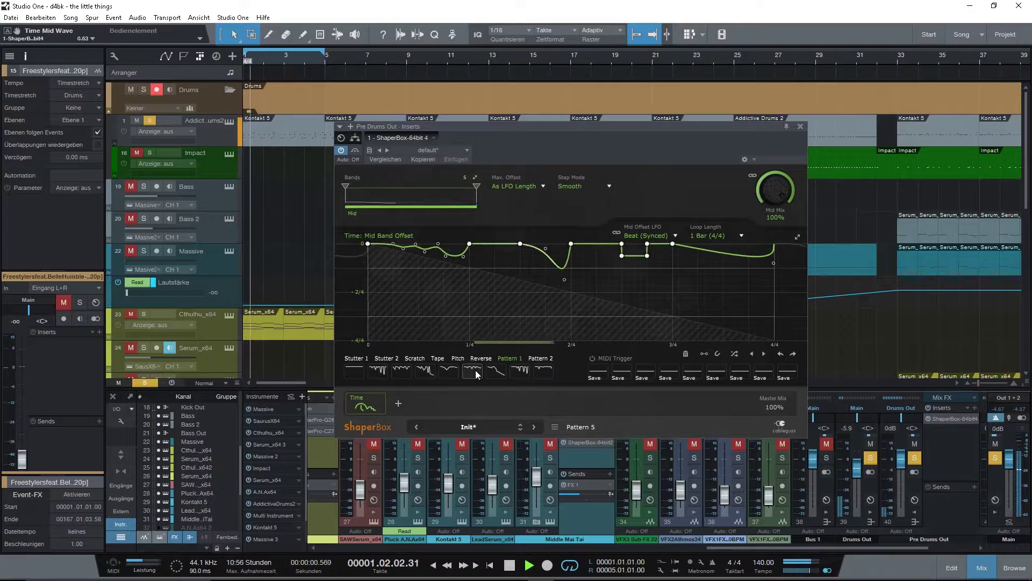
{"action": "left_click", "coordinate": [448, 372]}
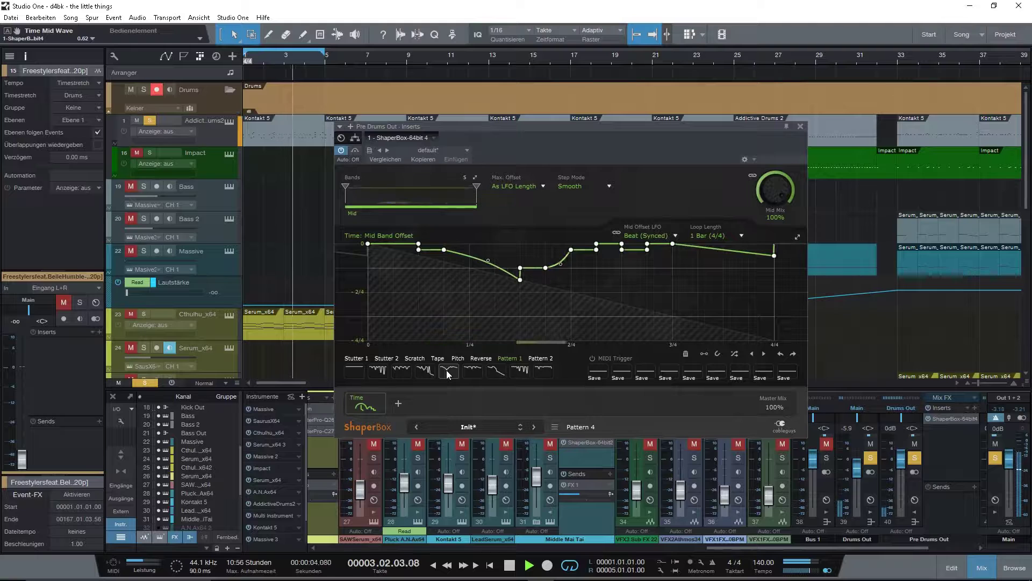
- Split the Time shaper into low, mid and high bands with the low split at 194 Hz, and select the high band
{"action": "left_click_drag", "start_coordinate": [347, 188], "coordinate": [386, 188]}
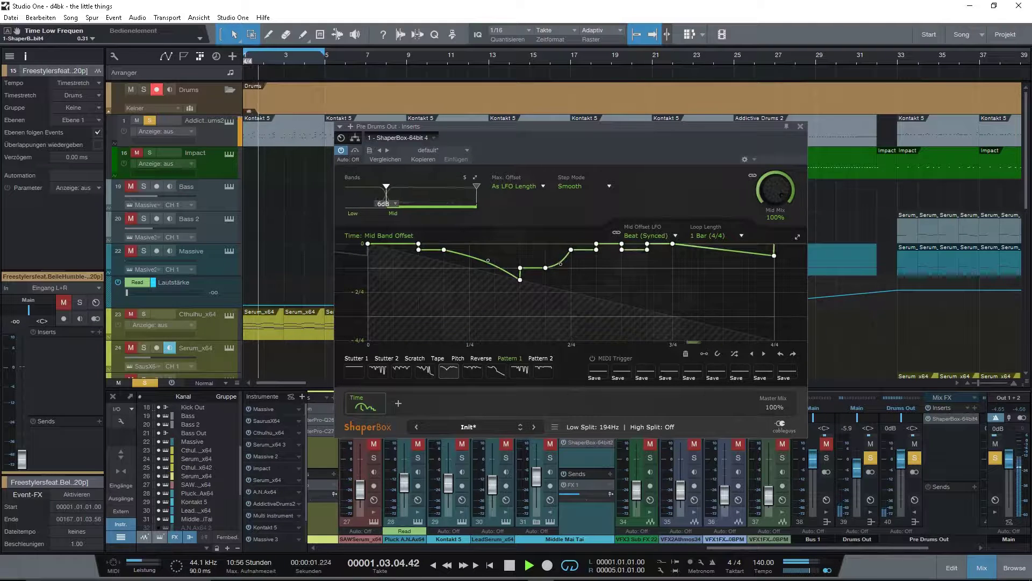
{"action": "left_click_drag", "start_coordinate": [478, 186], "coordinate": [428, 187]}
{"action": "left_click", "coordinate": [455, 194]}
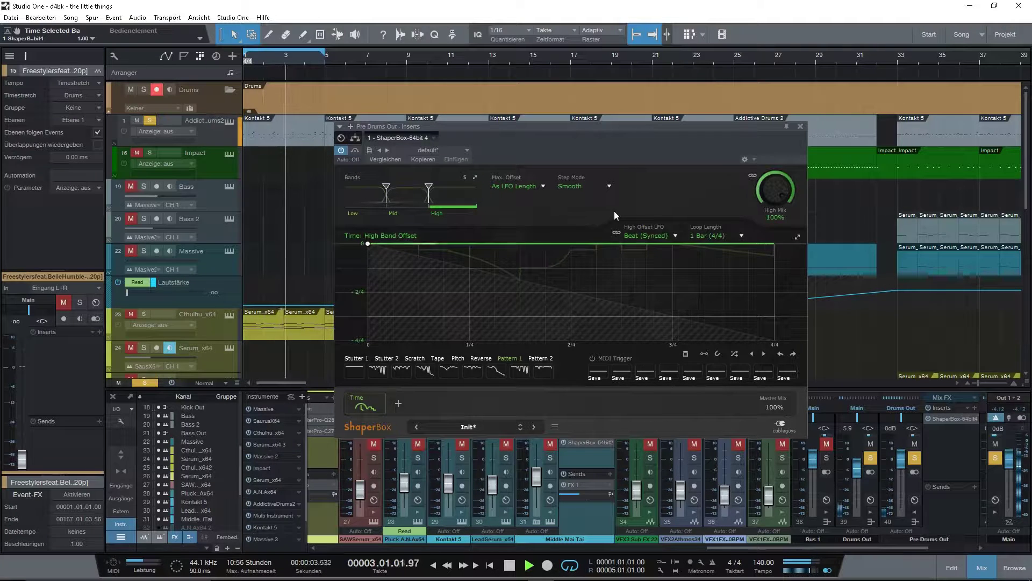
- Try two Tape waves, including Slow & fast, on the Time shaper's high band
{"action": "left_click", "coordinate": [544, 356]}
{"action": "left_click", "coordinate": [438, 358]}
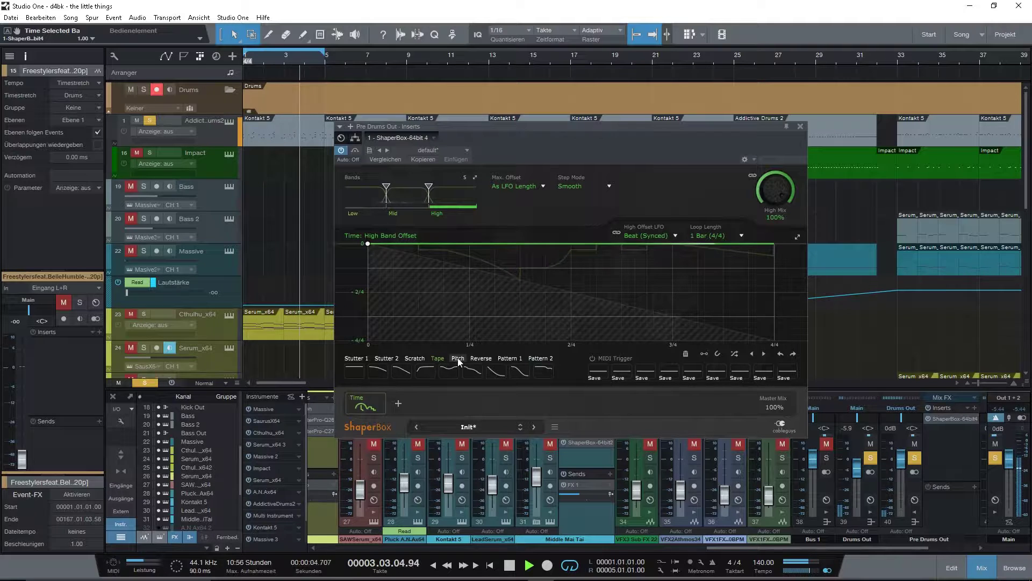
{"action": "left_click", "coordinate": [454, 370]}
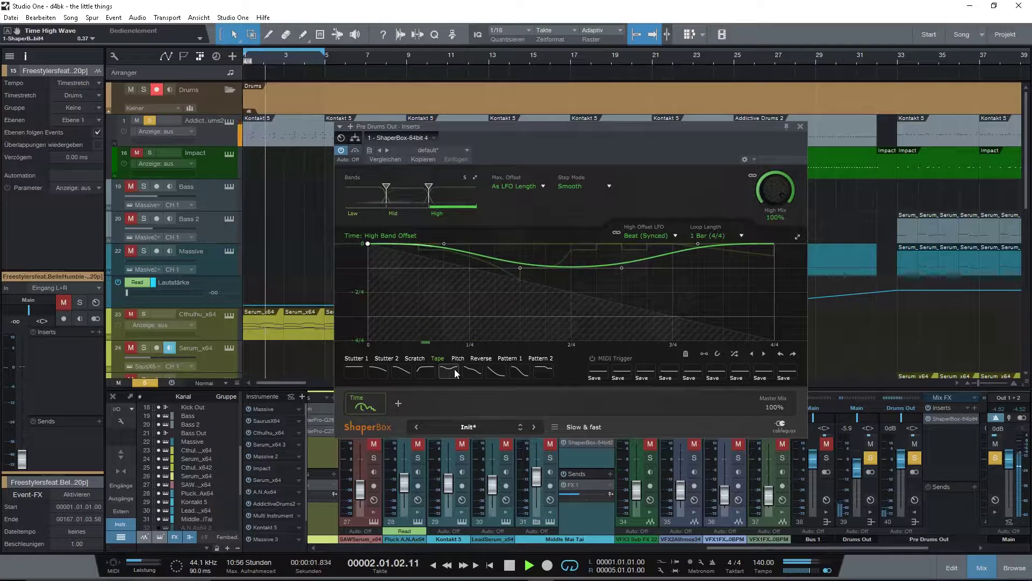
{"action": "left_click", "coordinate": [475, 373]}
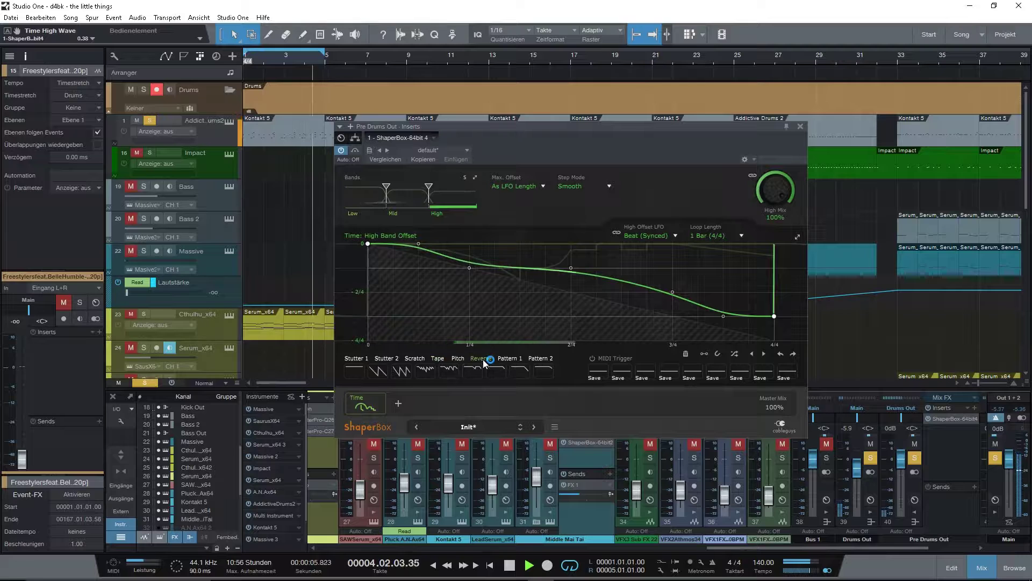
- Apply the Reverse fill wave to the Time shaper's high band
{"action": "left_click", "coordinate": [483, 359]}
{"action": "left_click", "coordinate": [454, 375]}
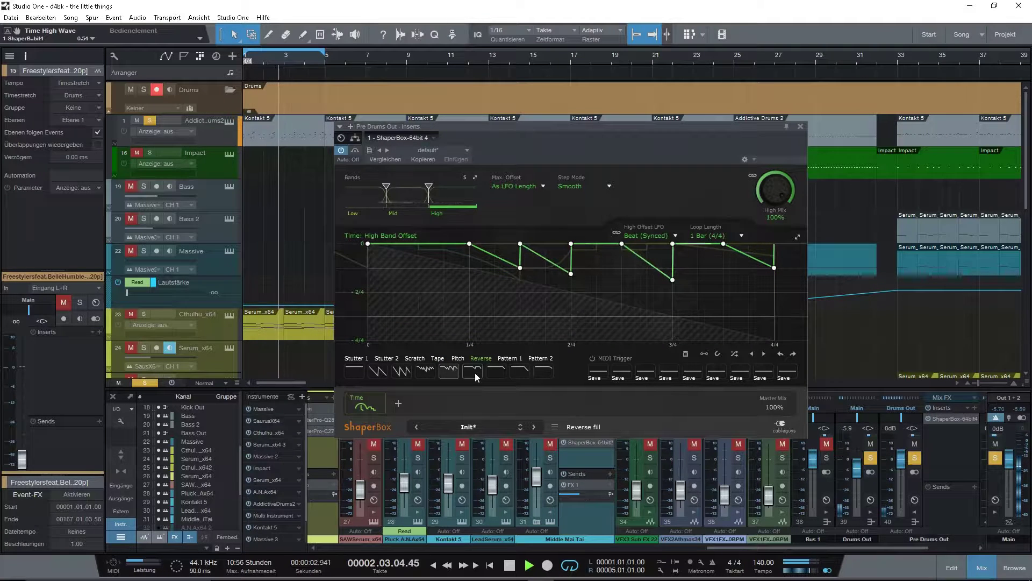
{"action": "left_click", "coordinate": [474, 374]}
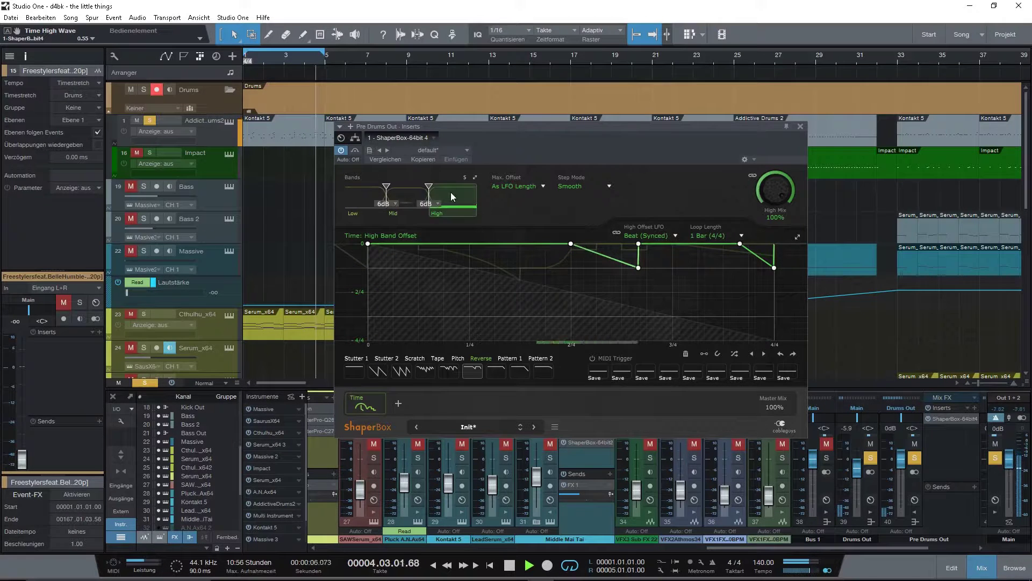
- Set the High Mix of the Time shaper's high band to 80%
{"action": "left_click", "coordinate": [413, 192]}
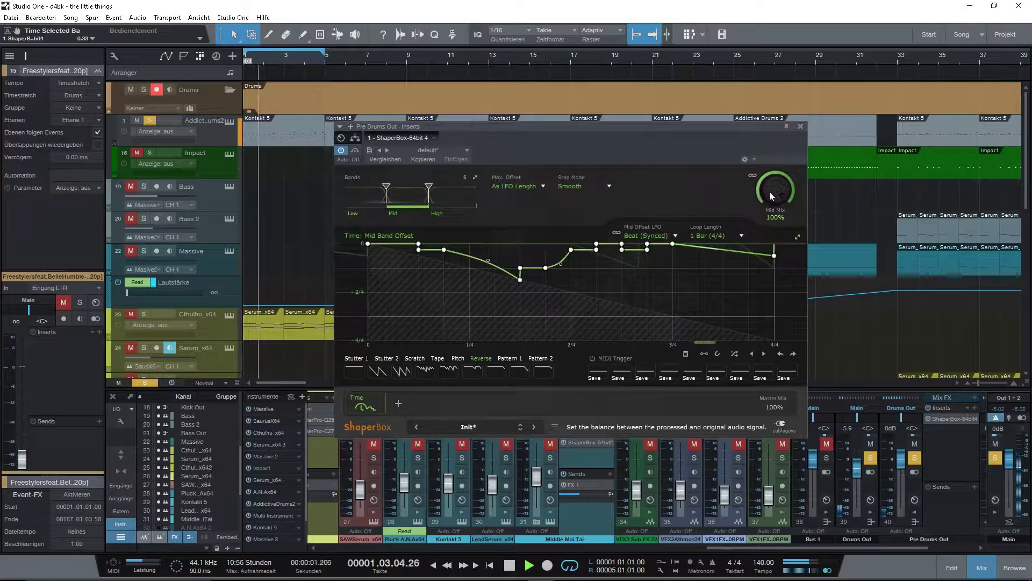
{"action": "left_click", "coordinate": [453, 191]}
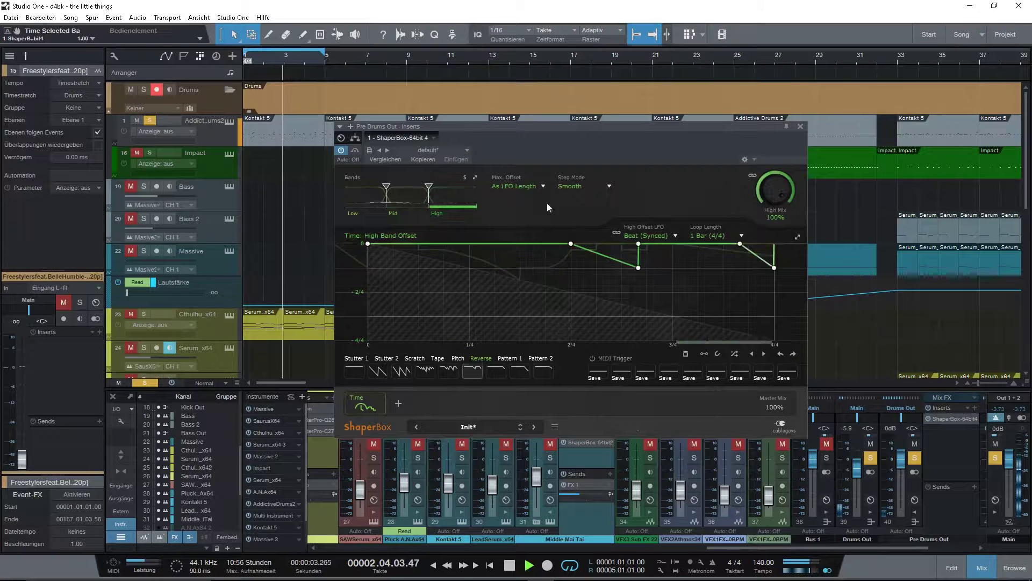
{"action": "left_click_drag", "start_coordinate": [772, 186], "coordinate": [772, 200]}
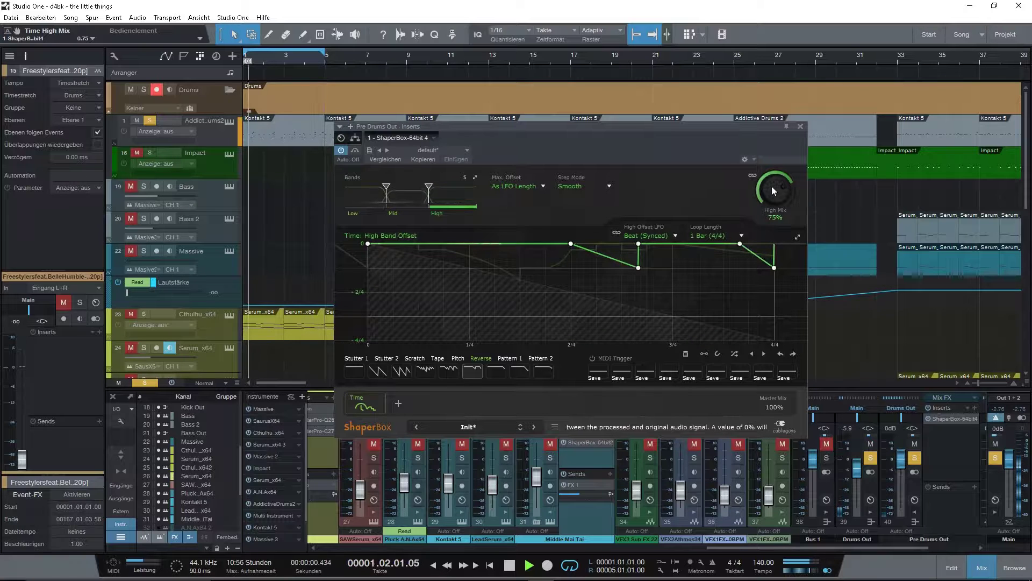
{"action": "left_click_drag", "start_coordinate": [776, 182], "coordinate": [776, 180]}
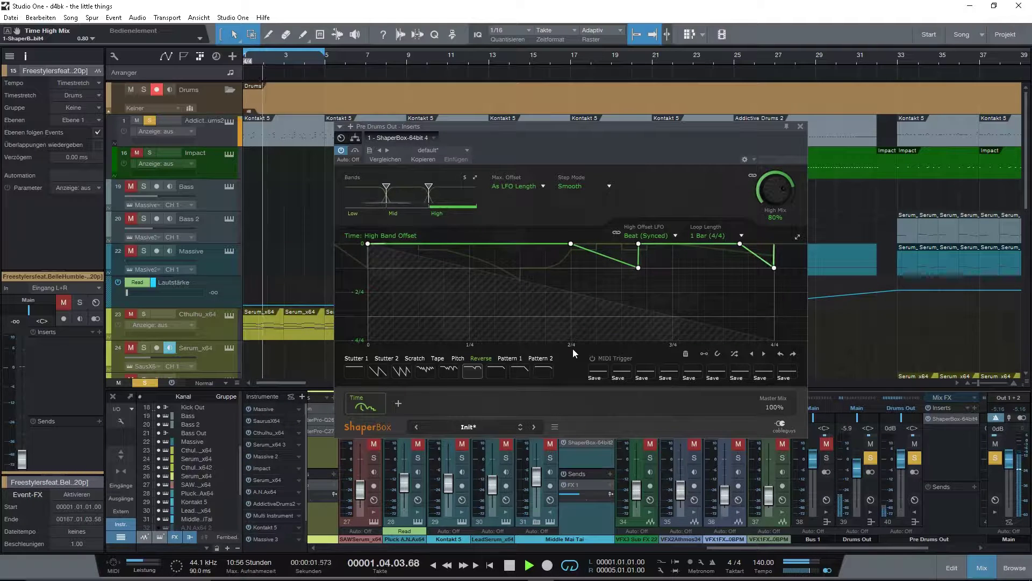
- Add a Pan shaper, sample its basic waves and apply the Rhythm 3 wave to the mid band
{"action": "left_click", "coordinate": [398, 404]}
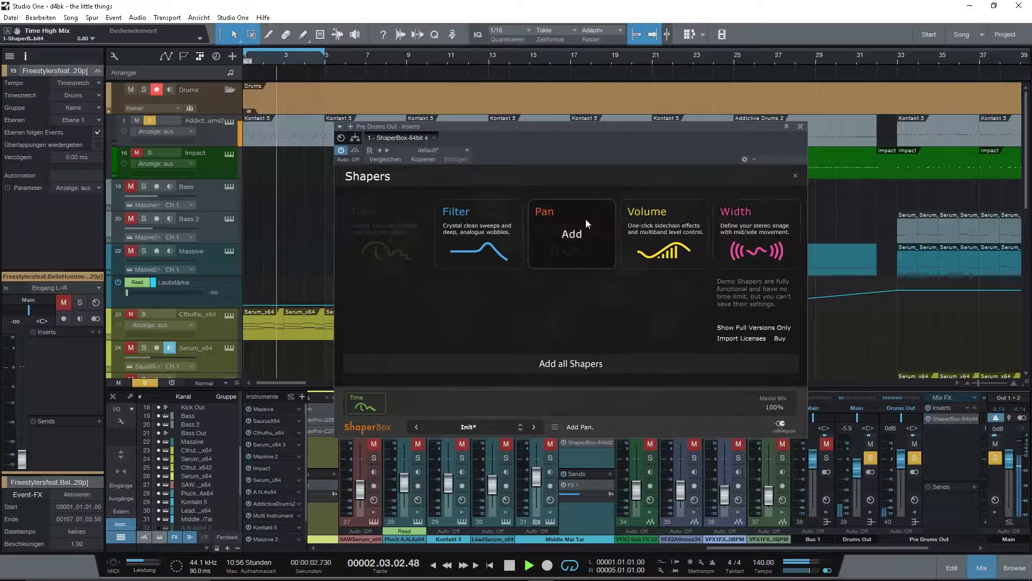
{"action": "left_click", "coordinate": [568, 215]}
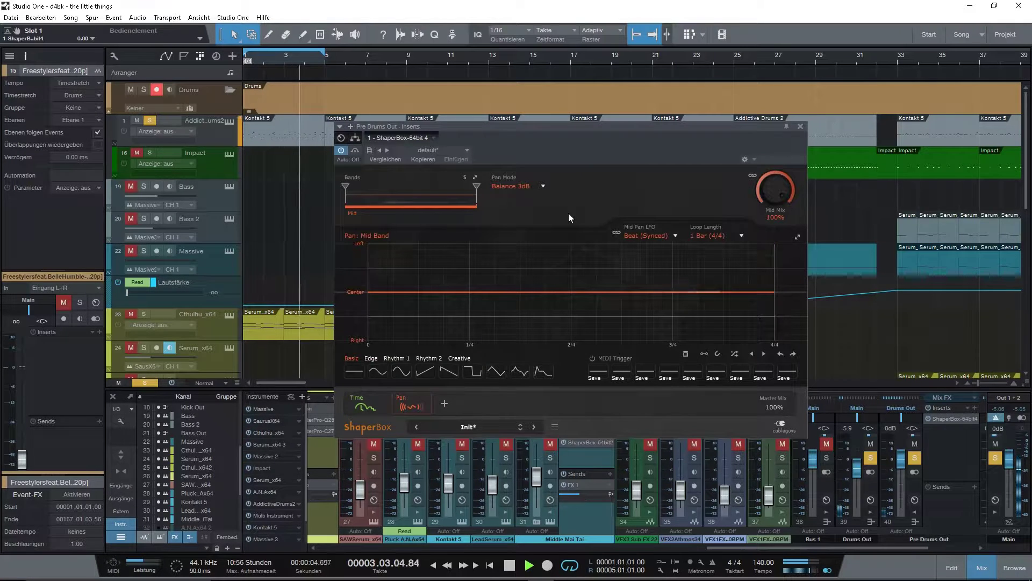
{"action": "left_click", "coordinate": [383, 373]}
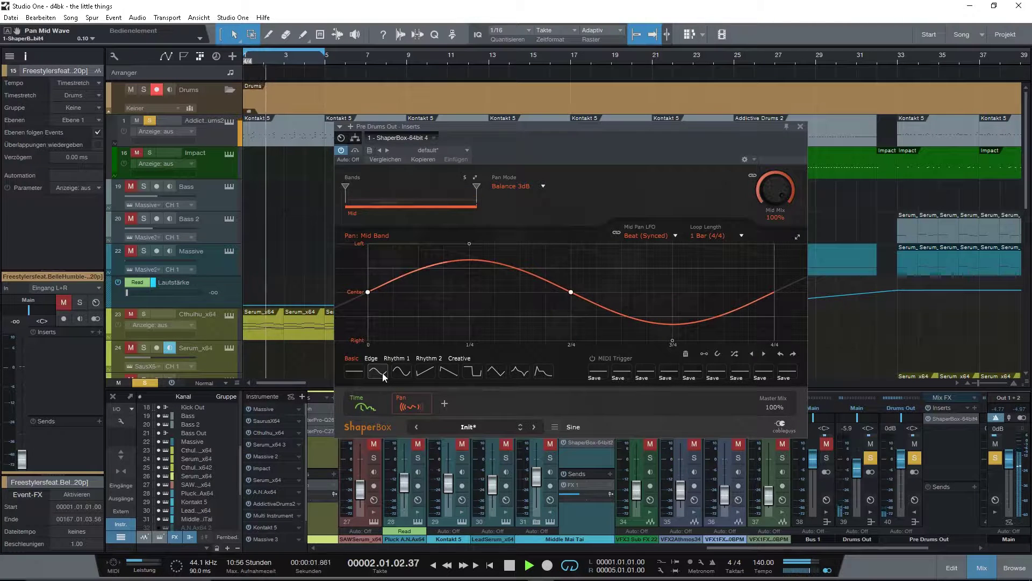
{"action": "left_click", "coordinate": [398, 370]}
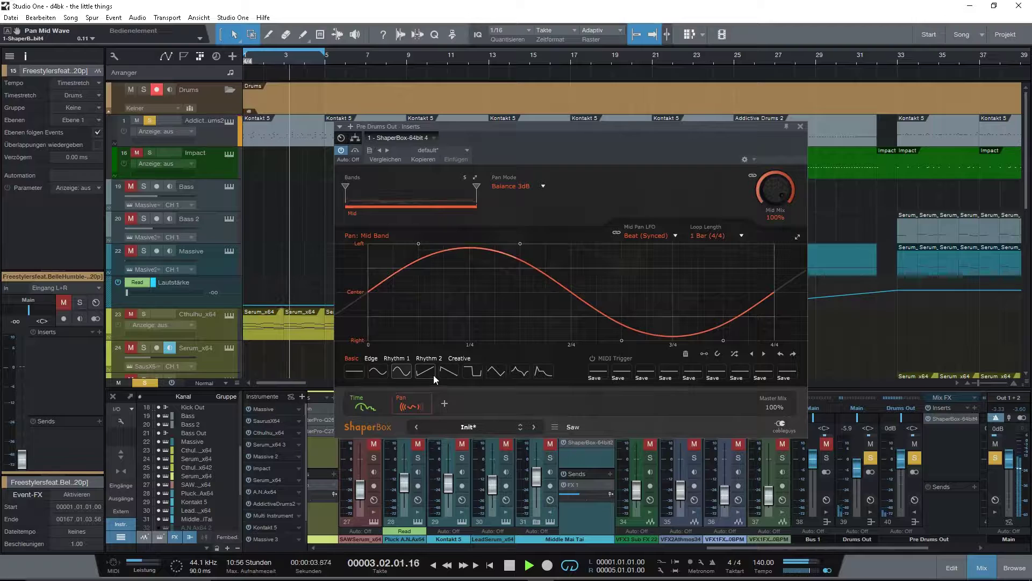
{"action": "left_click", "coordinate": [434, 367]}
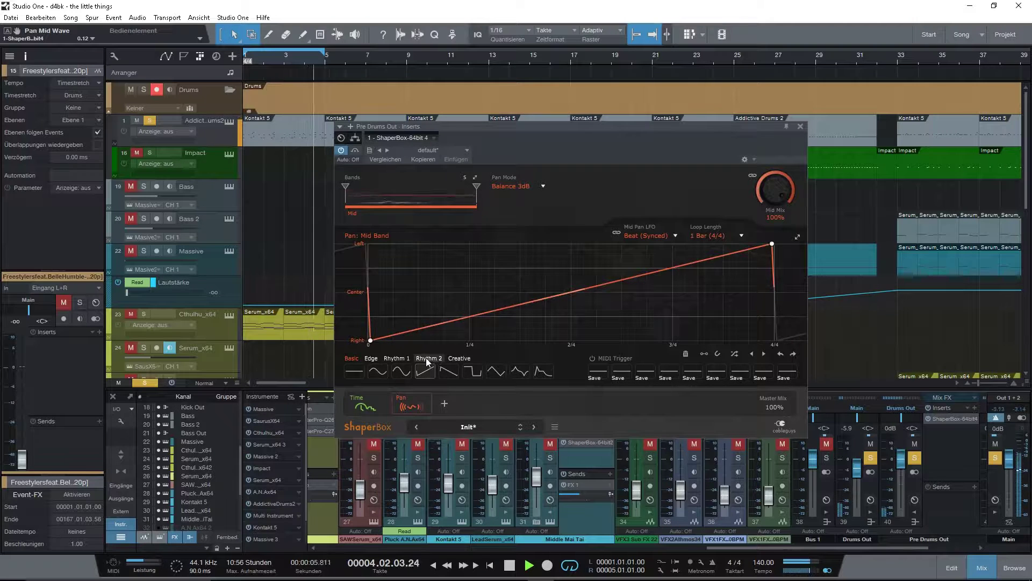
{"action": "left_click", "coordinate": [399, 358]}
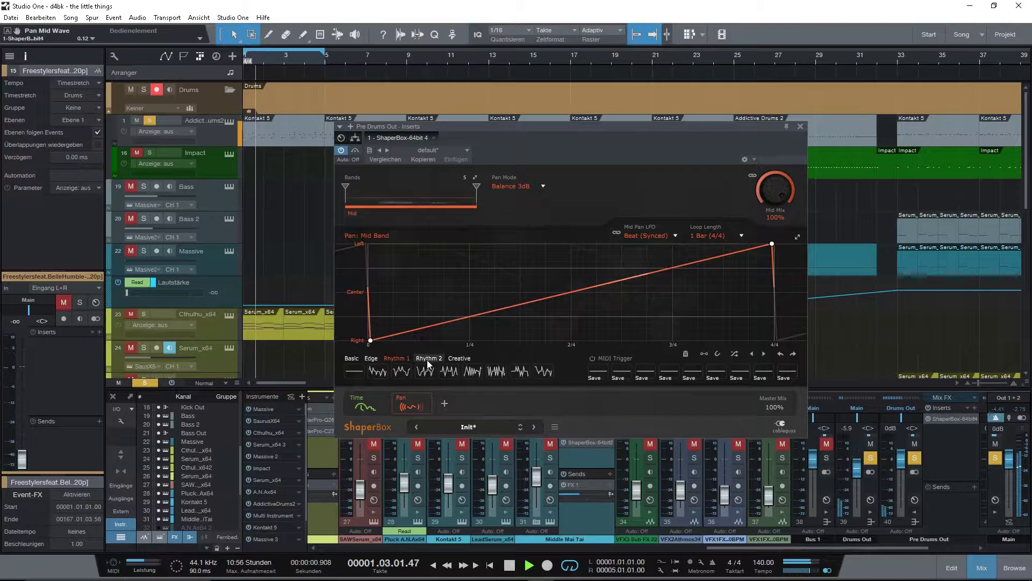
{"action": "left_click", "coordinate": [426, 372]}
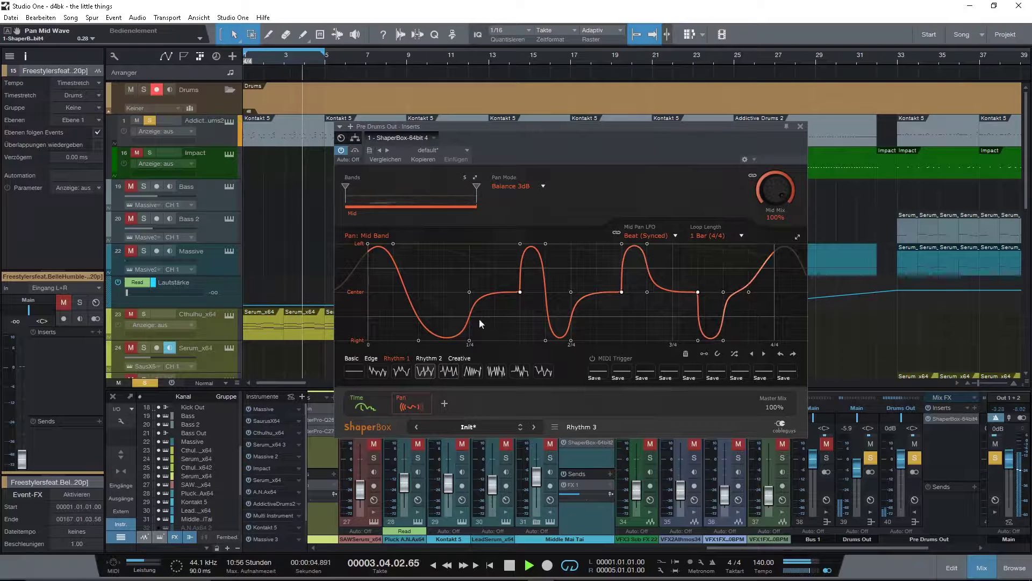
- Split the Pan shaper into three bands with the low split at 174 Hz and the high split at 981 Hz
{"action": "left_click_drag", "start_coordinate": [345, 188], "coordinate": [384, 188]}
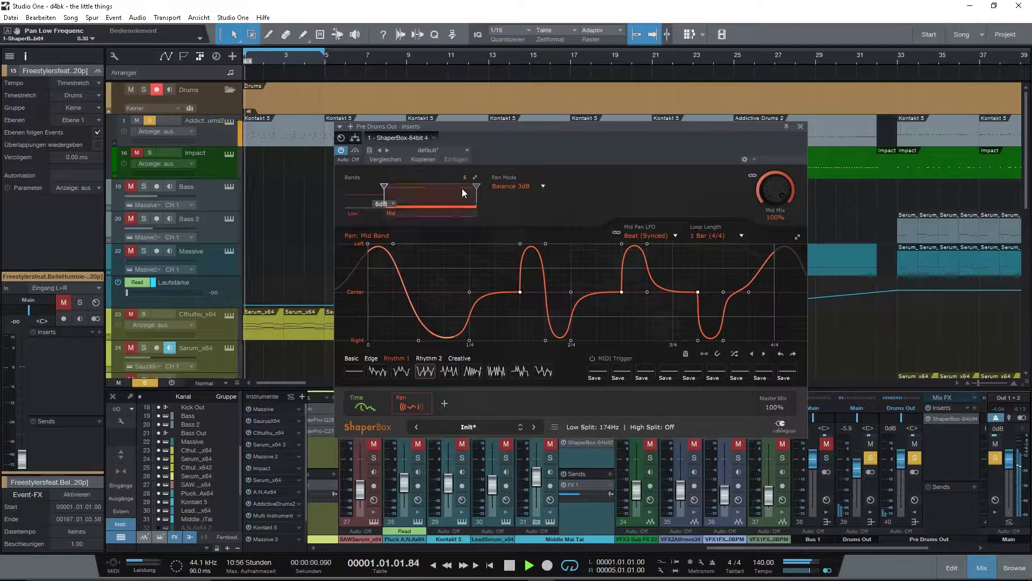
{"action": "left_click_drag", "start_coordinate": [476, 187], "coordinate": [418, 187]}
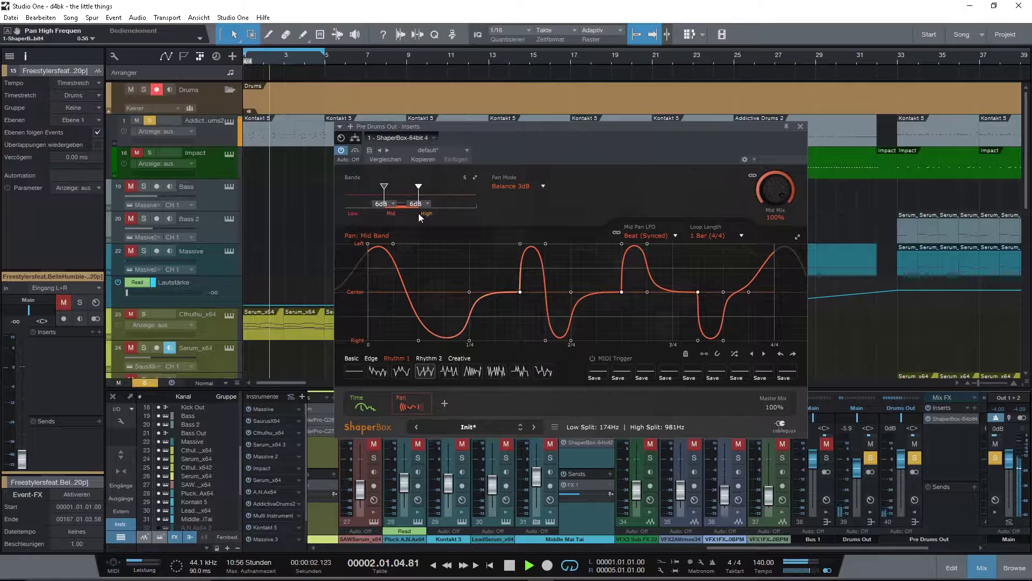
- Audition the Rhythm 1 set's waves on the Pan shaper's mid band and apply the Rhythm 7 wave
{"action": "left_click", "coordinate": [402, 200]}
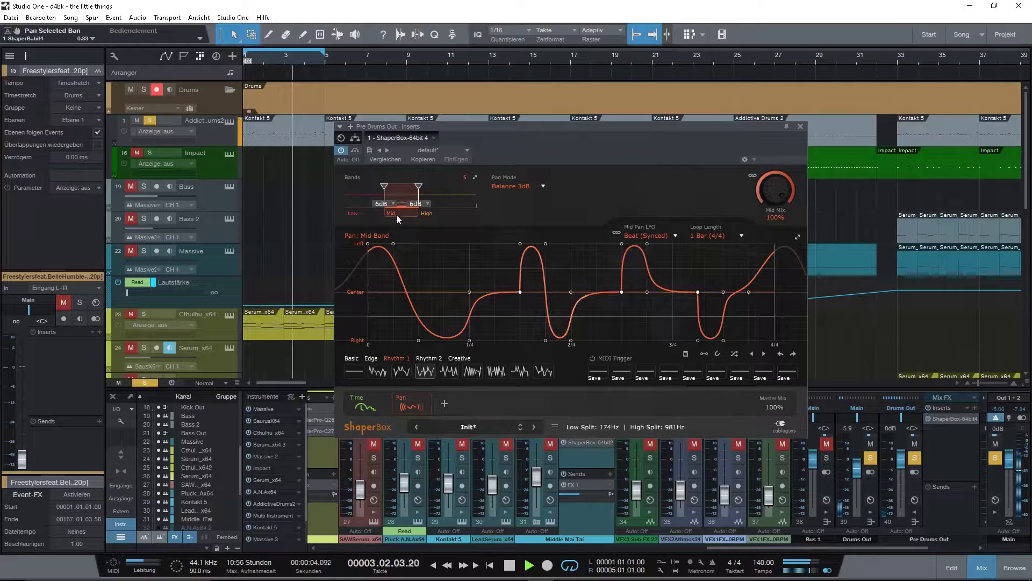
{"action": "left_click", "coordinate": [447, 370]}
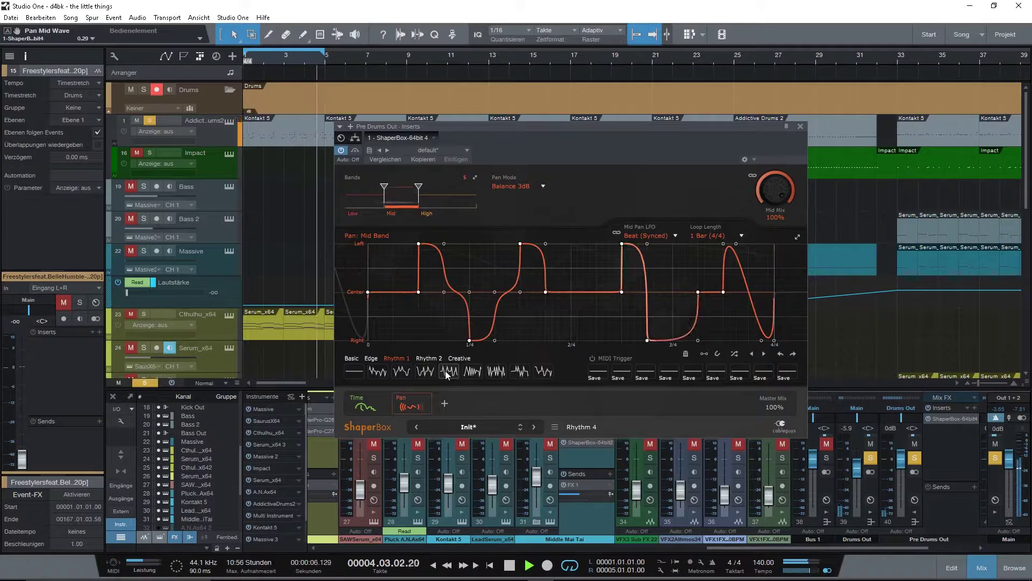
{"action": "left_click", "coordinate": [474, 371]}
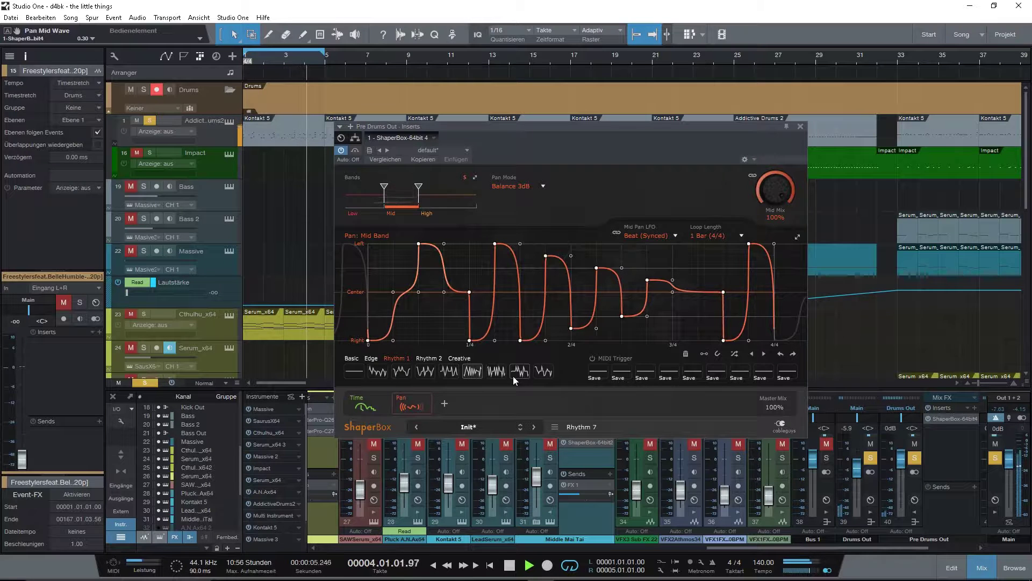
{"action": "left_click", "coordinate": [524, 372]}
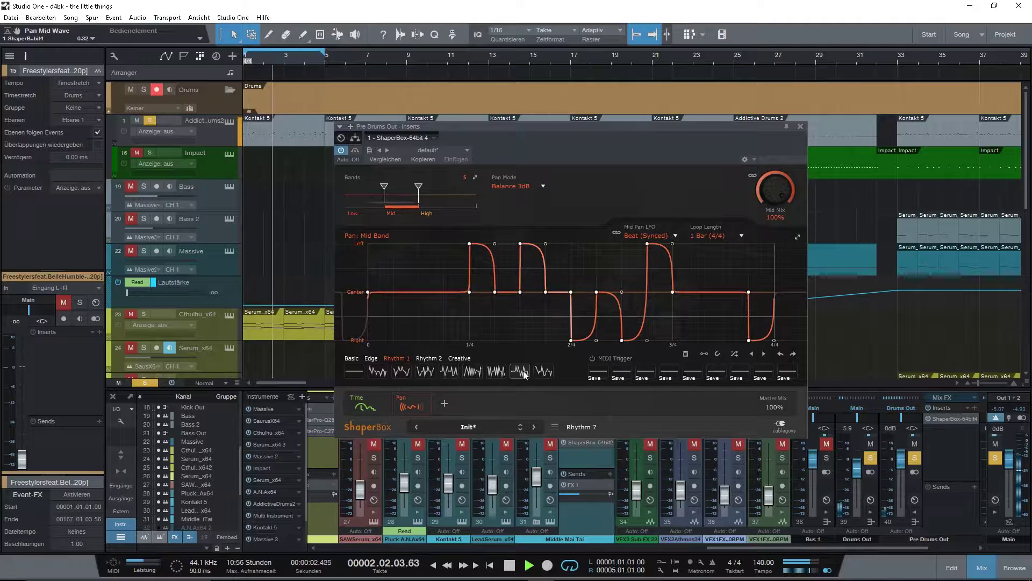
- Apply the last wave of the Rhythm 1 set to the Pan shaper's high band and set its High Mix to 69%
{"action": "left_click", "coordinate": [439, 191]}
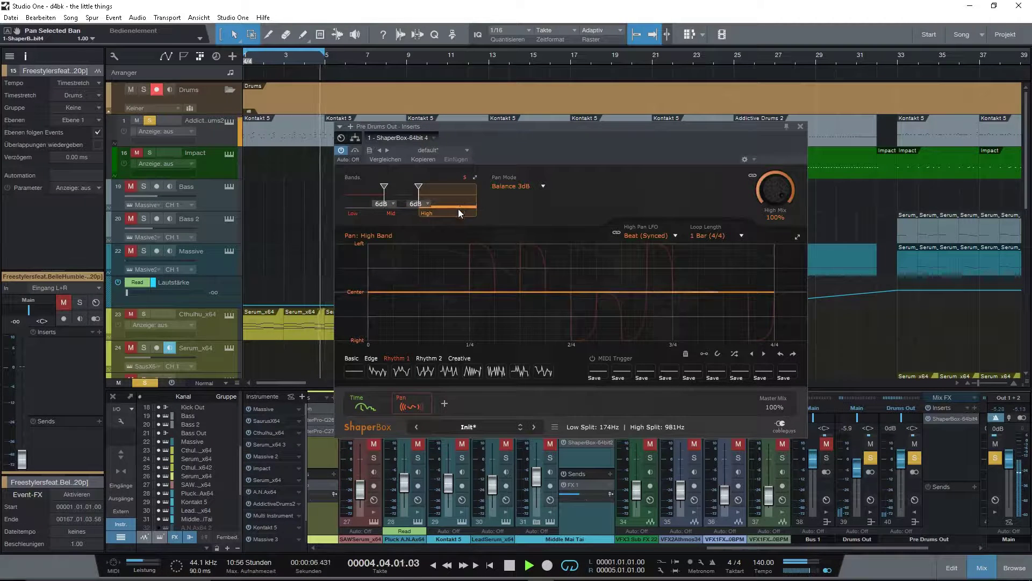
{"action": "left_click", "coordinate": [543, 370]}
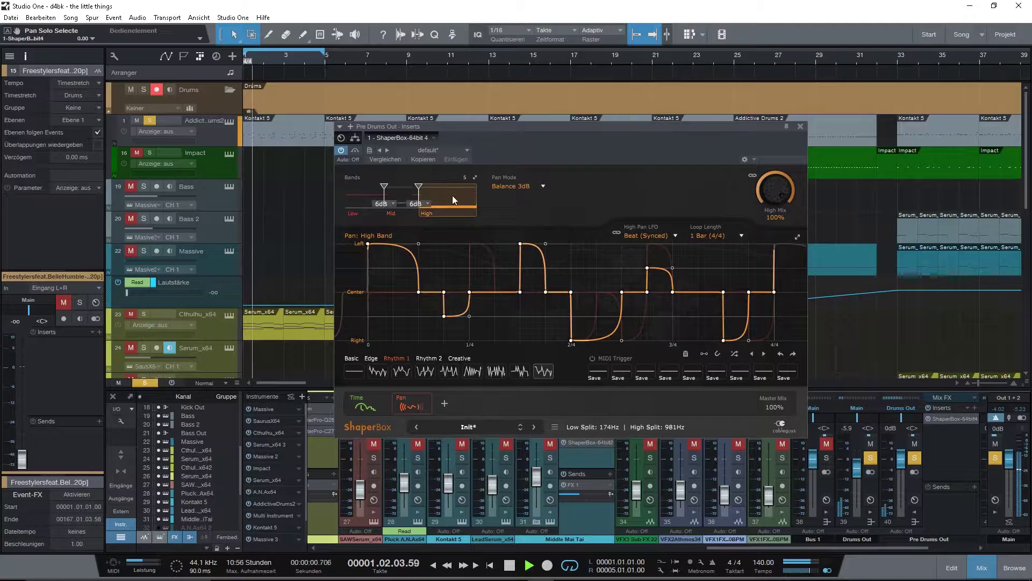
{"action": "mouse_move", "coordinate": [775, 189]}
{"action": "left_mouse_down"}
{"action": "mouse_move", "coordinate": [775, 212]}
{"action": "mouse_move", "coordinate": [777, 191]}
{"action": "left_mouse_up"}
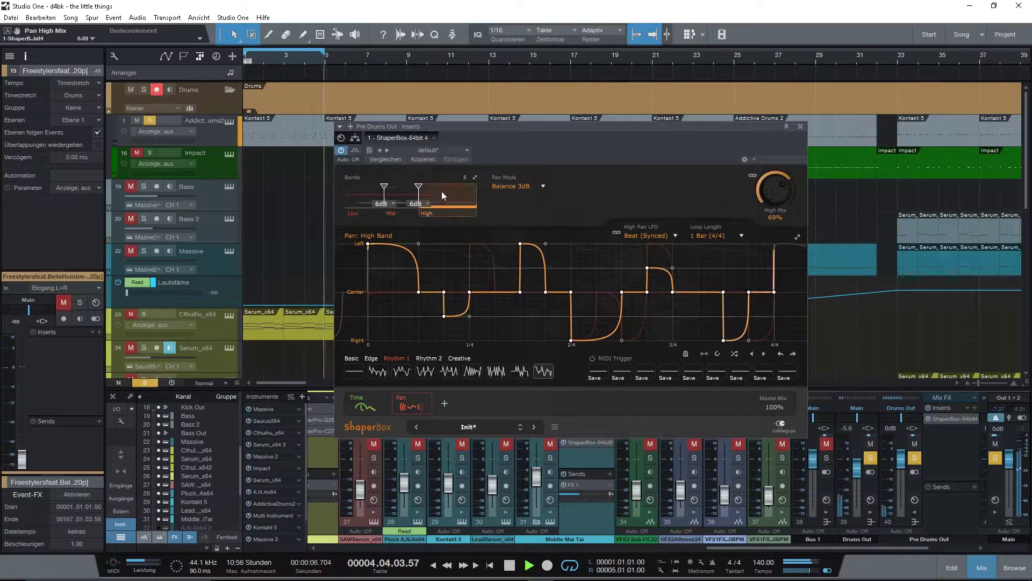
- Set the Mid Mix of the Pan shaper's mid band to 27%
{"action": "left_click", "coordinate": [400, 197]}
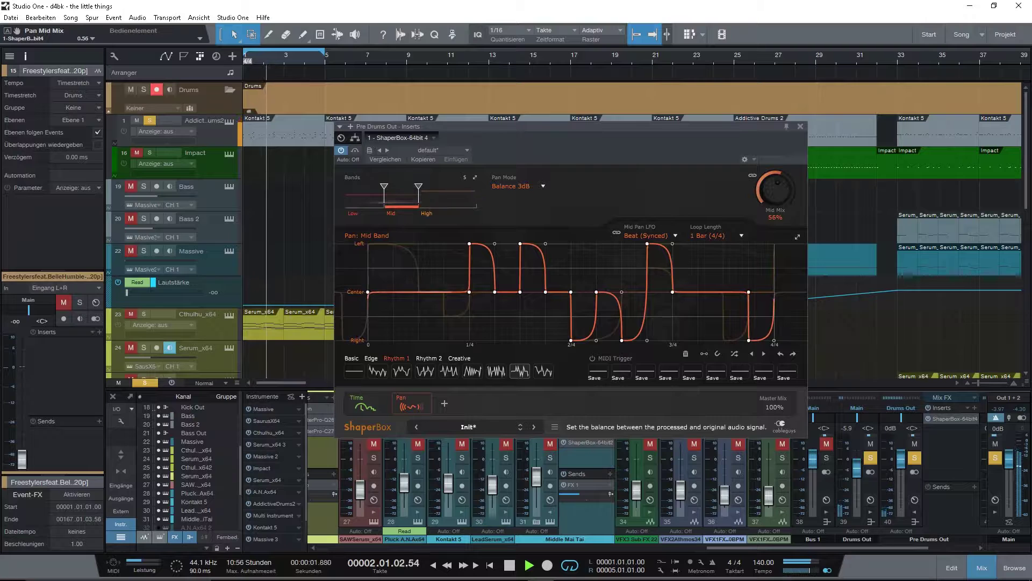
{"action": "left_click_drag", "start_coordinate": [775, 190], "coordinate": [775, 201]}
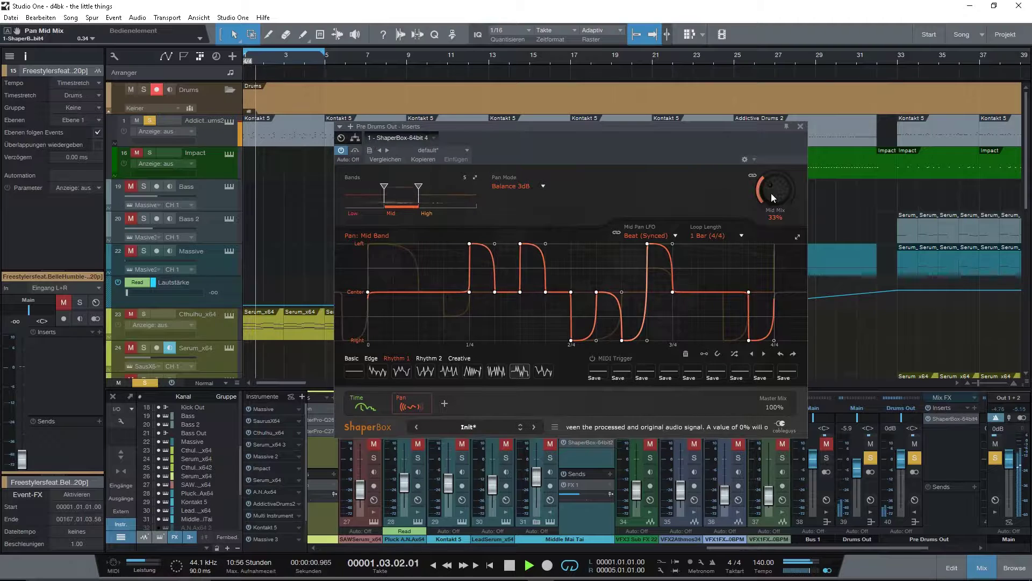
{"action": "left_click_drag", "start_coordinate": [771, 193], "coordinate": [771, 193]}
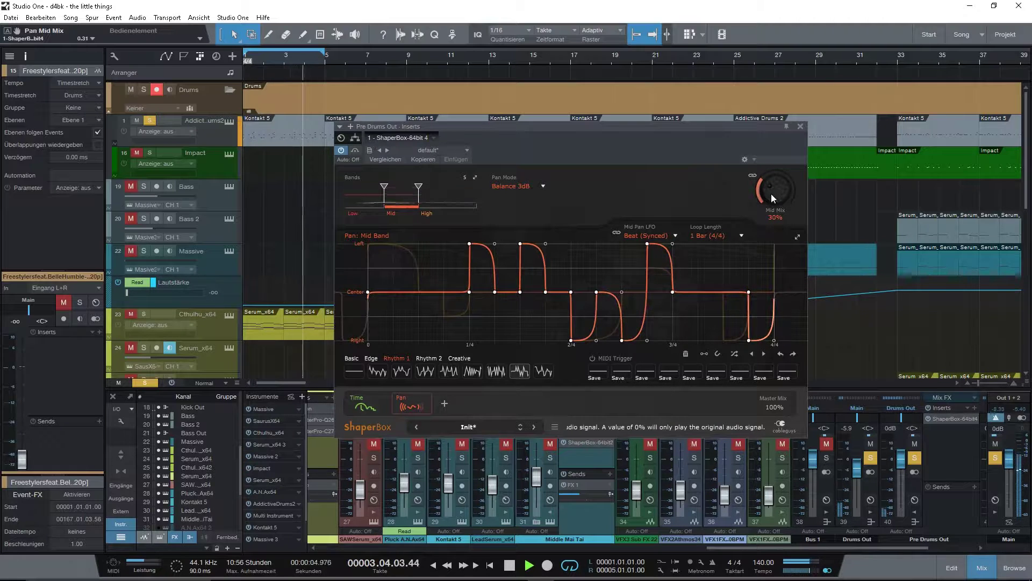
{"action": "left_click_drag", "start_coordinate": [771, 193], "coordinate": [771, 196]}
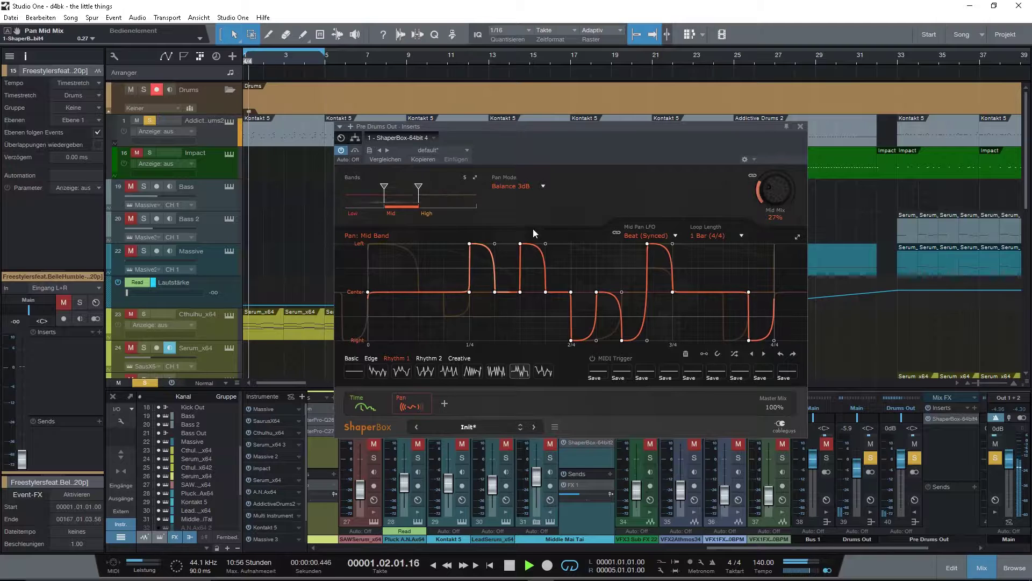
- Try two Rhythm 1 waves on the Pan shaper's low band, then reset it to the Center wave and turn off band solo
{"action": "left_click", "coordinate": [358, 192]}
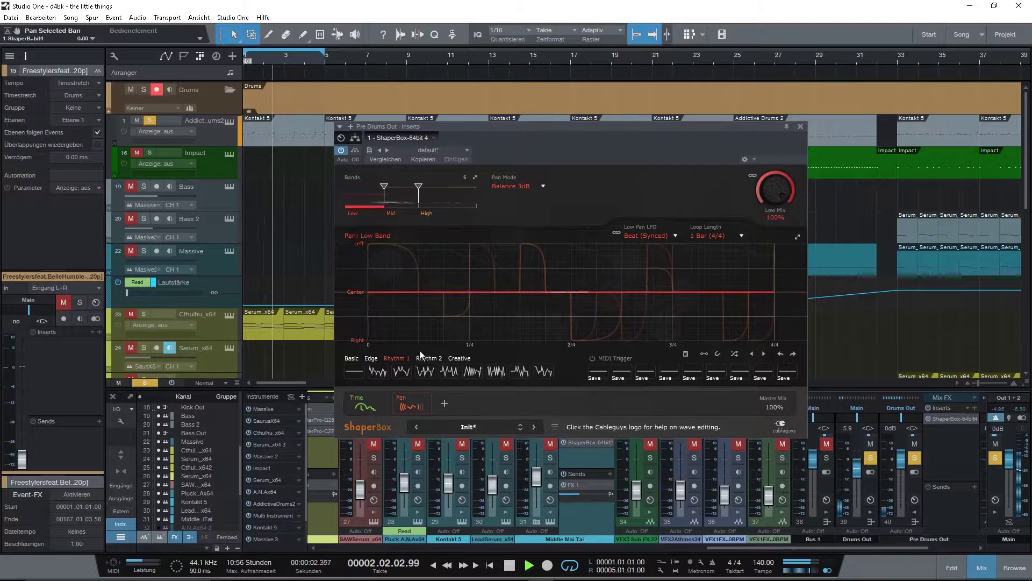
{"action": "left_click", "coordinate": [403, 369]}
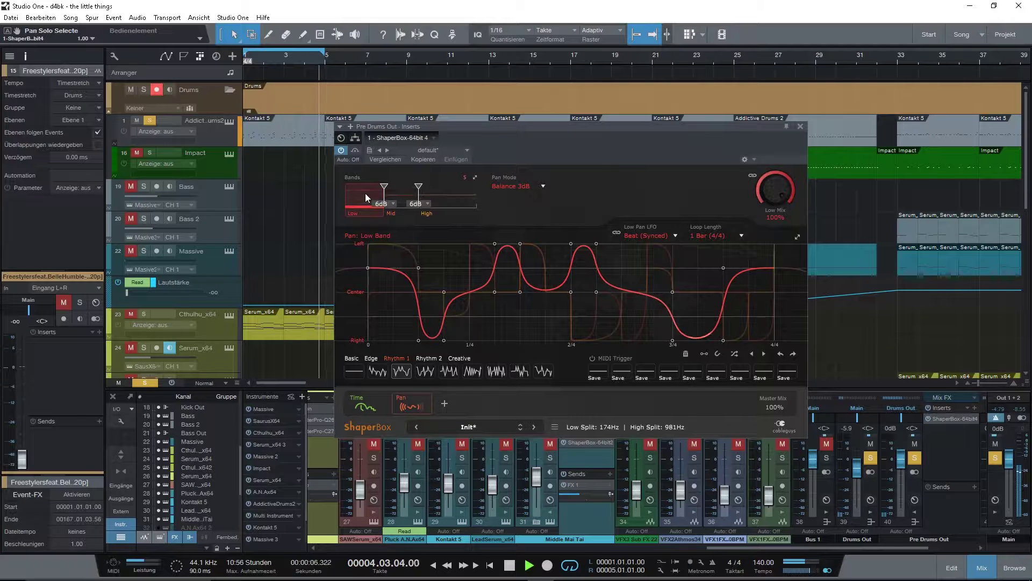
{"action": "left_click", "coordinate": [378, 371]}
{"action": "left_click", "coordinate": [358, 371]}
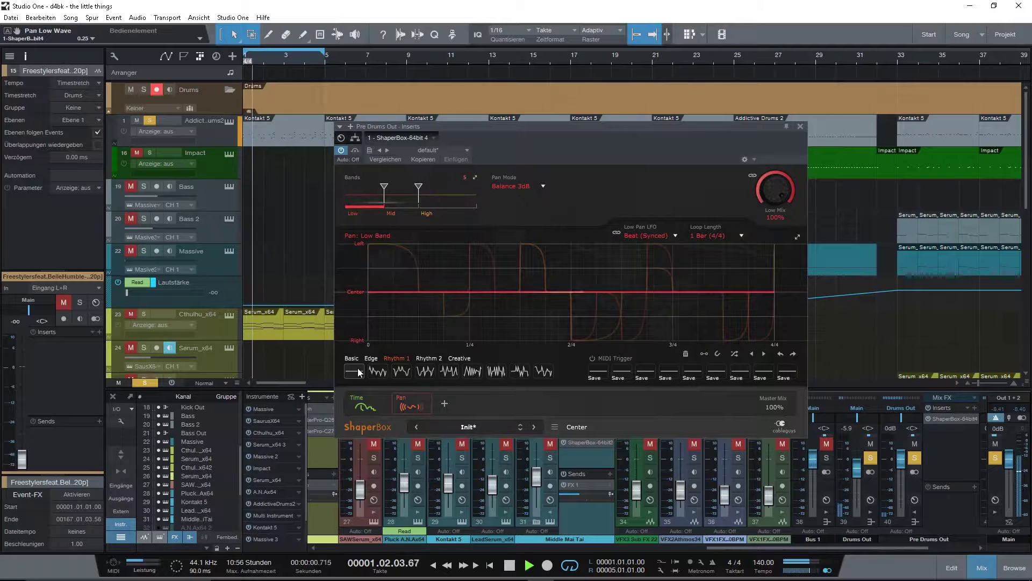
{"action": "left_click", "coordinate": [465, 177]}
- Add a Width shaper and split it into three bands with the low split at 228 Hz and the high split at 1.29 kHz
{"action": "left_click", "coordinate": [444, 404]}
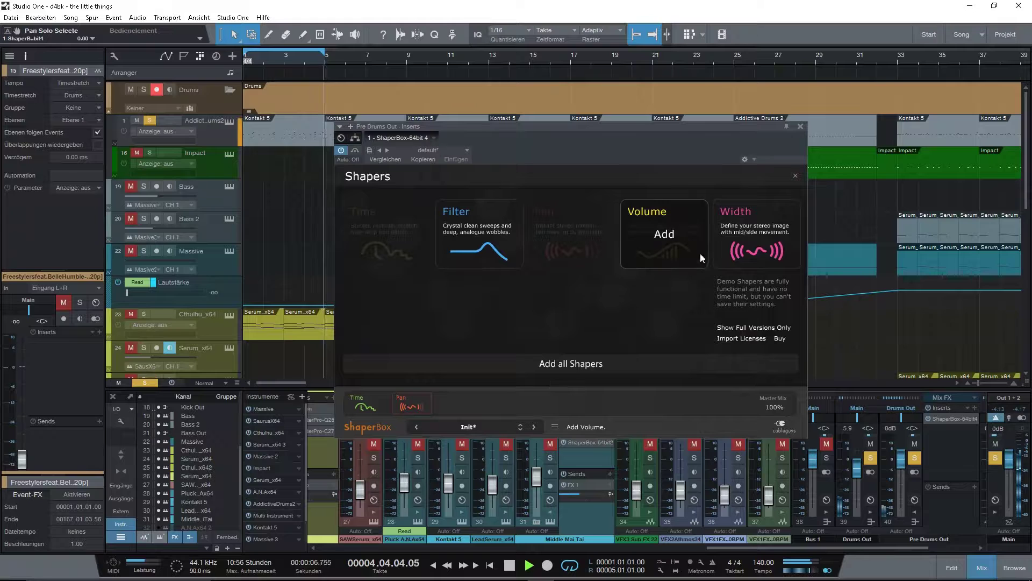
{"action": "mouse_move", "coordinate": [727, 241]}
{"action": "left_click", "coordinate": [757, 234]}
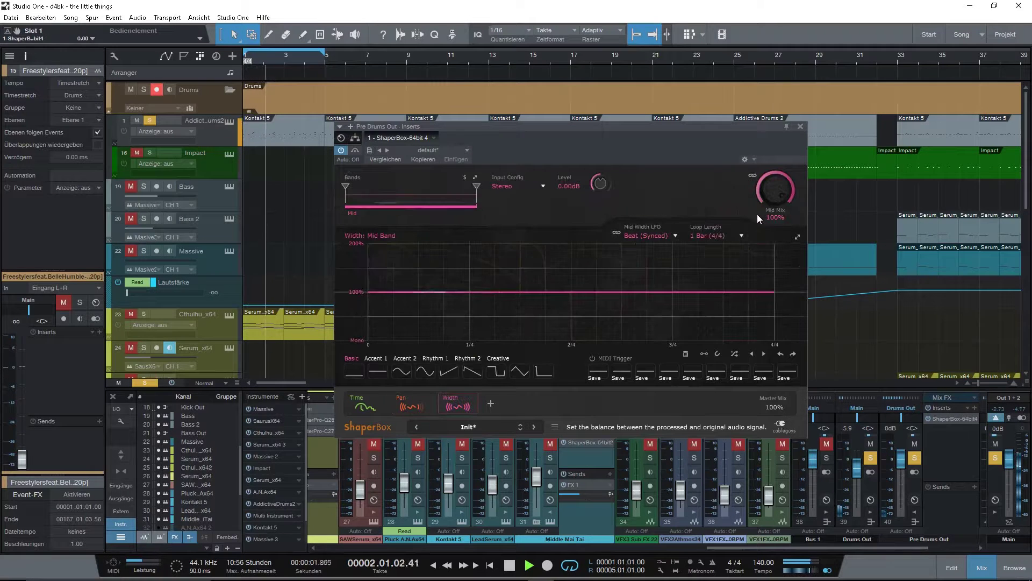
{"action": "left_click", "coordinate": [464, 177]}
{"action": "left_click_drag", "start_coordinate": [344, 186], "coordinate": [390, 186]}
{"action": "left_click_drag", "start_coordinate": [476, 186], "coordinate": [425, 189]}
- Audition the Rhythm 1 set on the Width shaper's high band, apply the Rhythm 6 wave and set the High Mix to 45%
{"action": "left_click", "coordinate": [439, 202]}
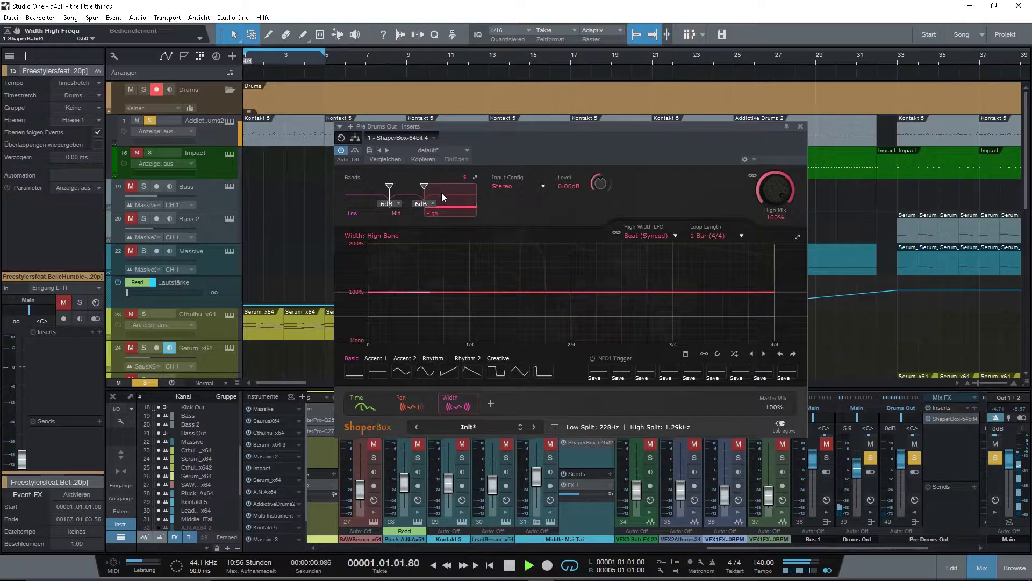
{"action": "left_click", "coordinate": [433, 358]}
{"action": "left_click", "coordinate": [401, 371]}
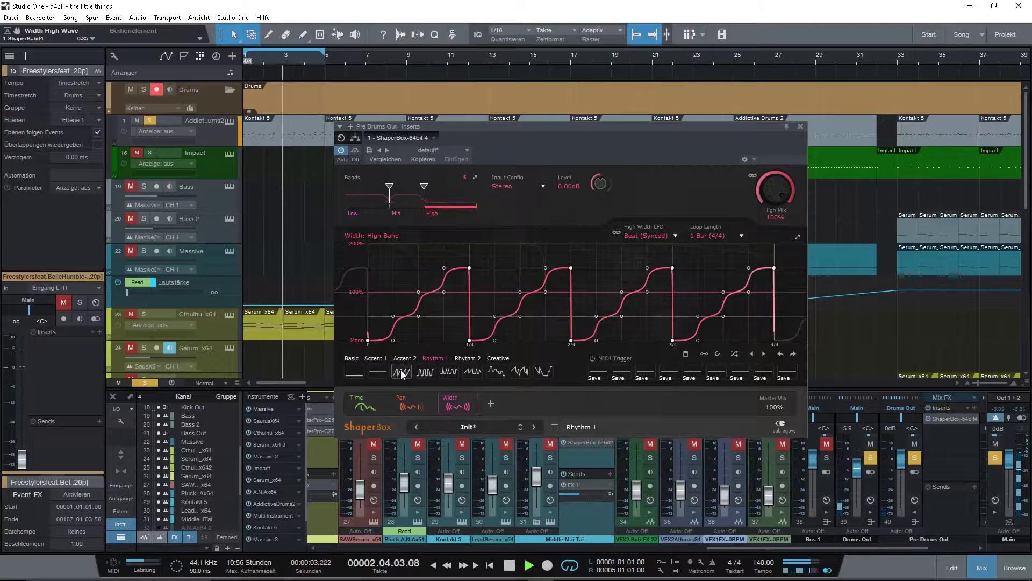
{"action": "left_click", "coordinate": [425, 371]}
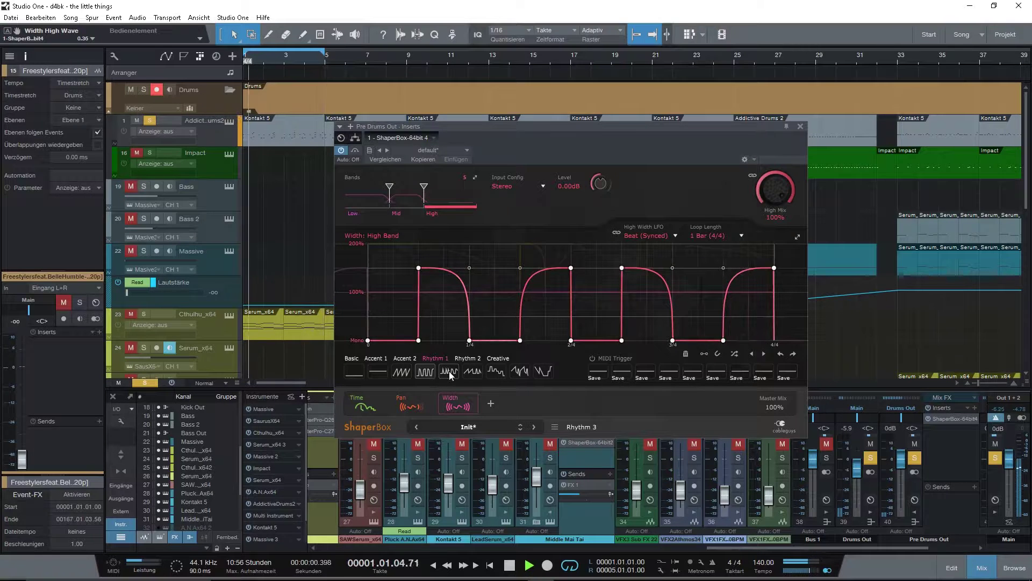
{"action": "left_click", "coordinate": [449, 371]}
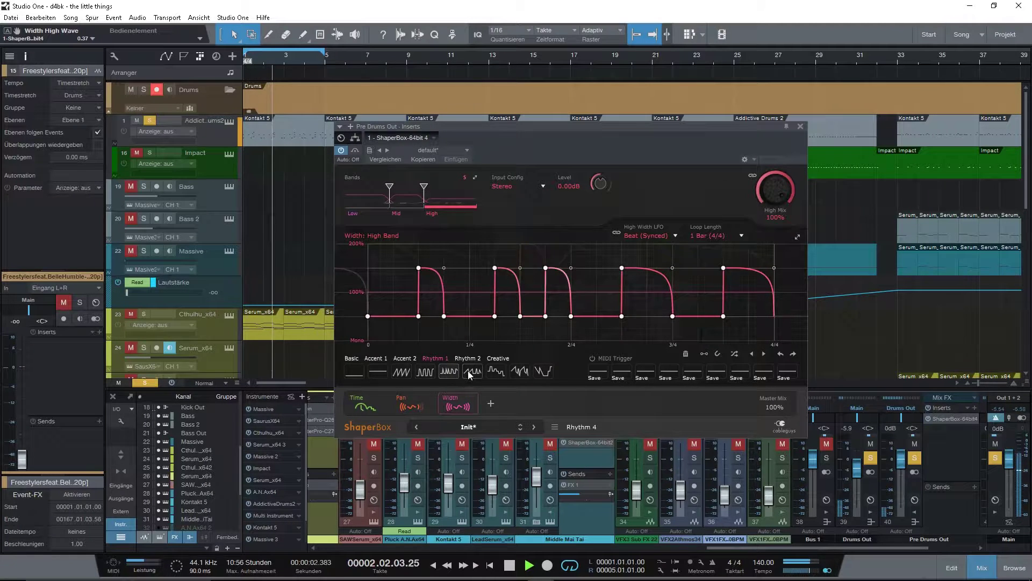
{"action": "left_click", "coordinate": [470, 371]}
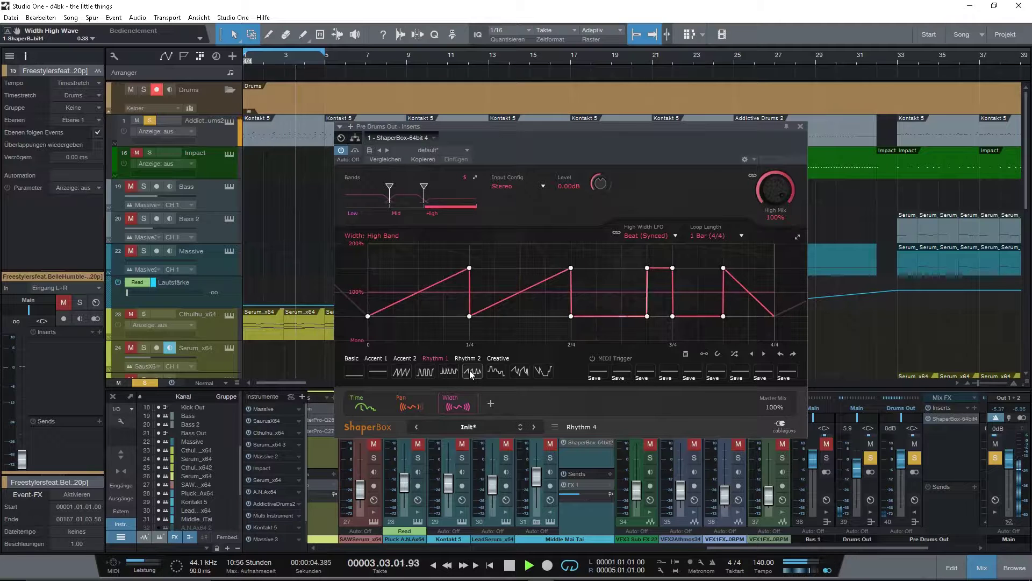
{"action": "left_click", "coordinate": [496, 371]}
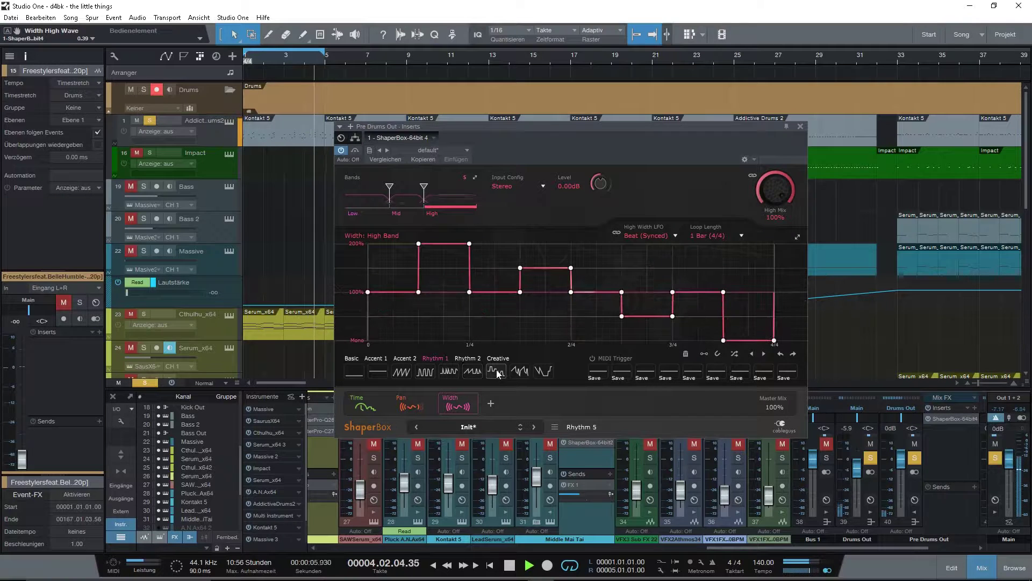
{"action": "left_click", "coordinate": [524, 371]}
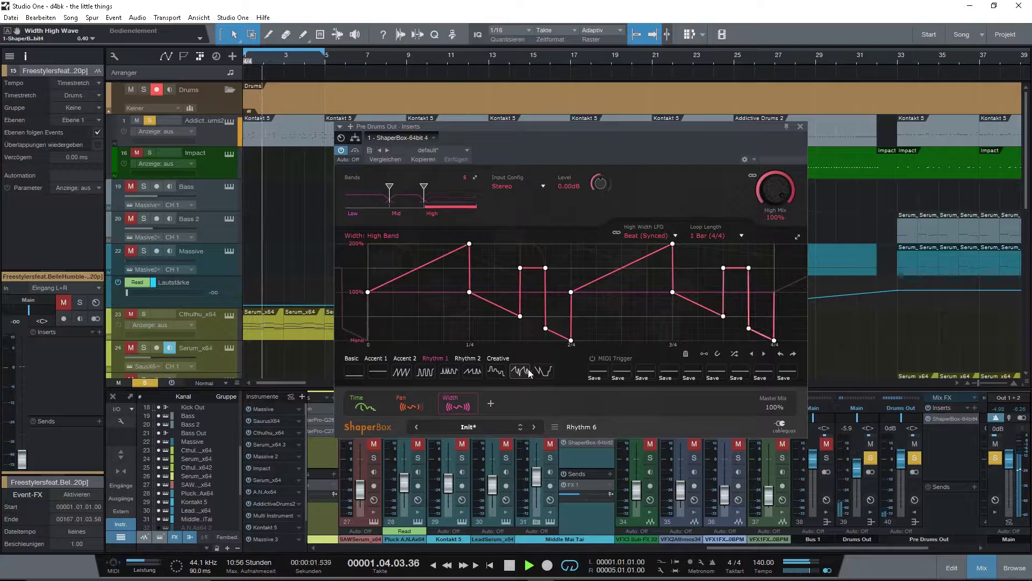
{"action": "mouse_move", "coordinate": [476, 194]}
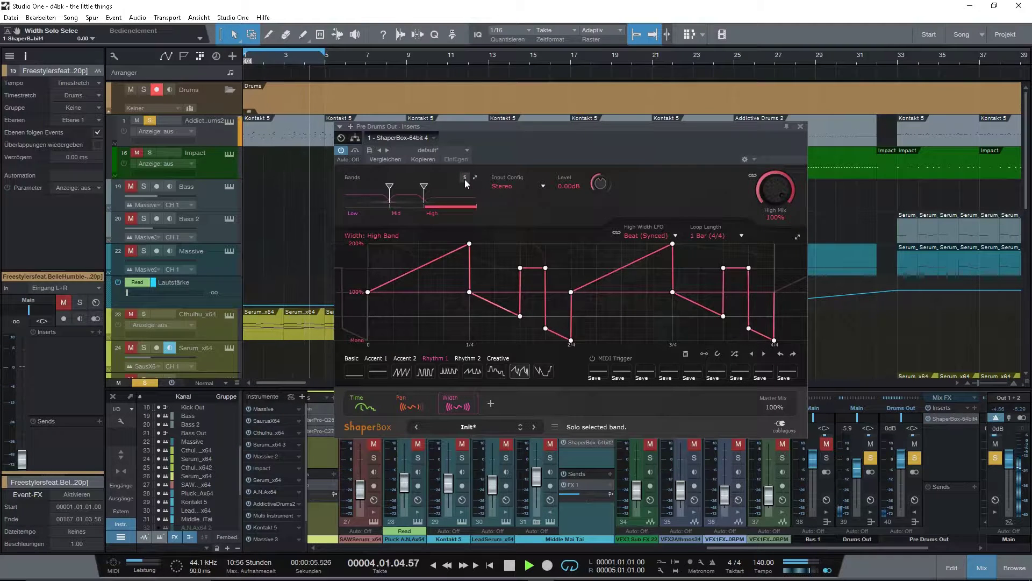
{"action": "left_click_drag", "start_coordinate": [775, 199], "coordinate": [775, 224]}
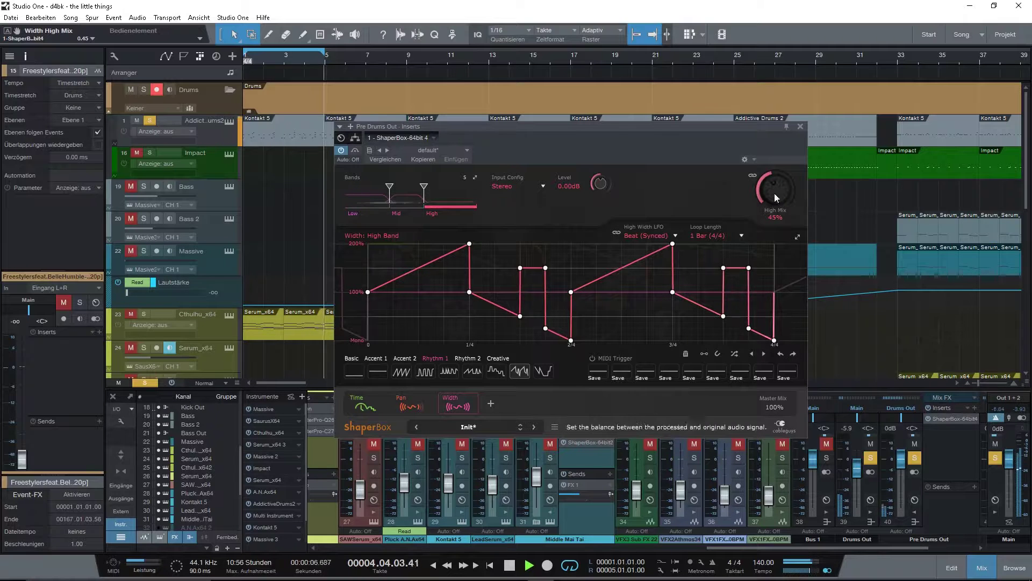
- Check the Width shaper's input configuration options and apply the first Accent 2 wave to its mid band
{"action": "left_click", "coordinate": [402, 192]}
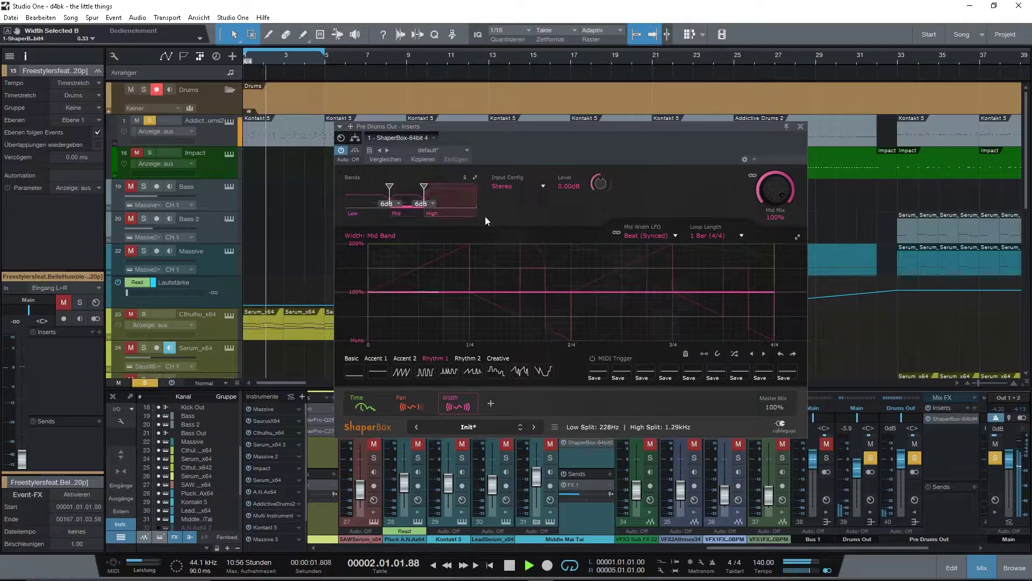
{"action": "left_click", "coordinate": [540, 188]}
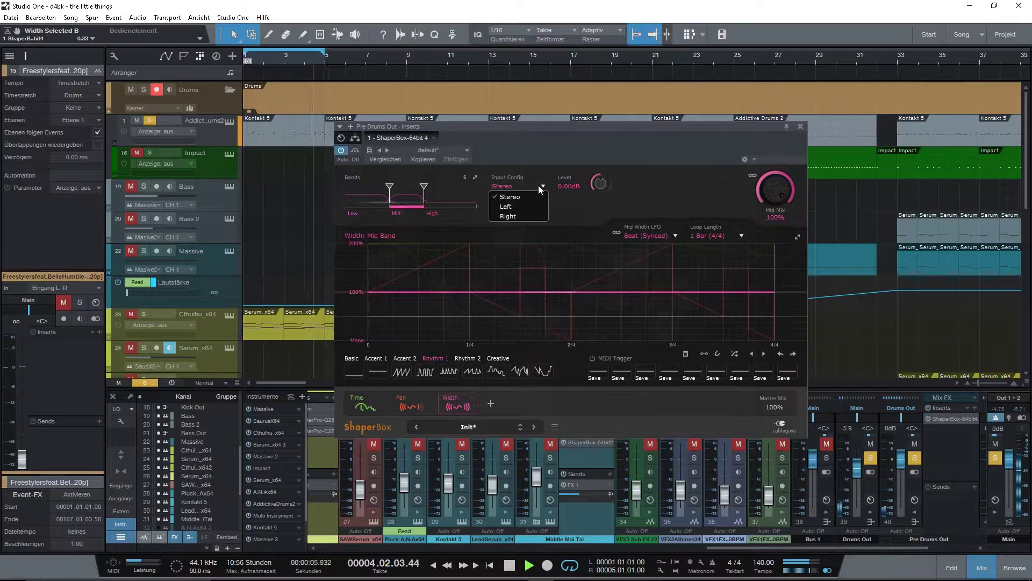
{"action": "left_click", "coordinate": [540, 188]}
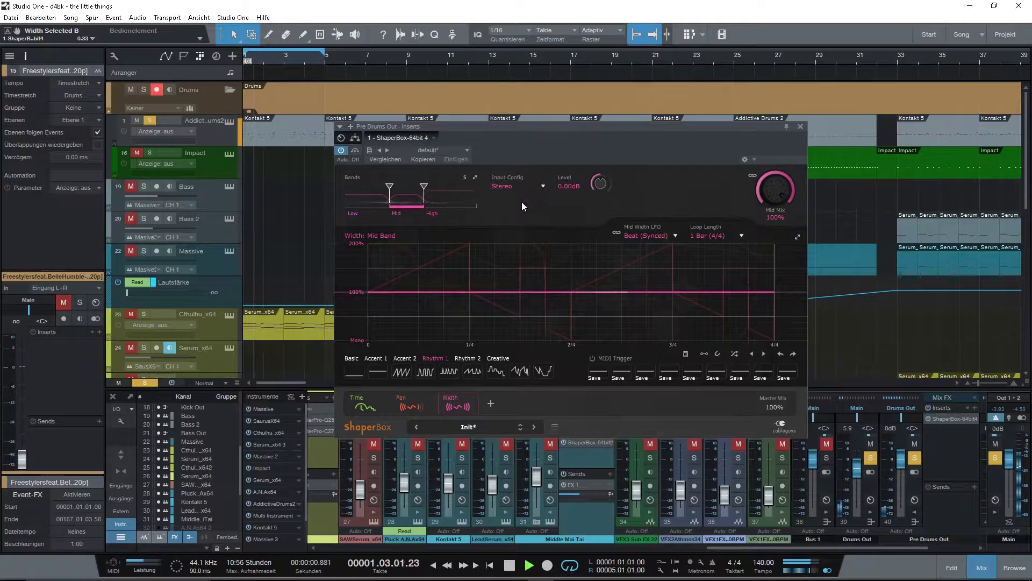
{"action": "left_click", "coordinate": [402, 358]}
{"action": "left_click", "coordinate": [401, 374]}
{"action": "left_click", "coordinate": [462, 178]}
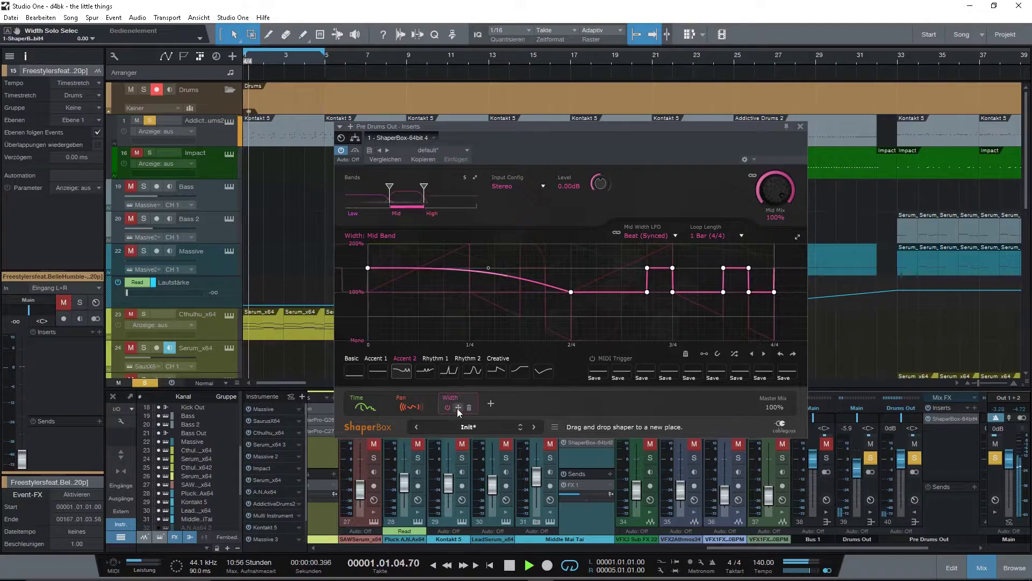
- Compare the sound with the Width shaper off and on, then bypass the Pan, Width and Time shapers
{"action": "left_click", "coordinate": [447, 408]}
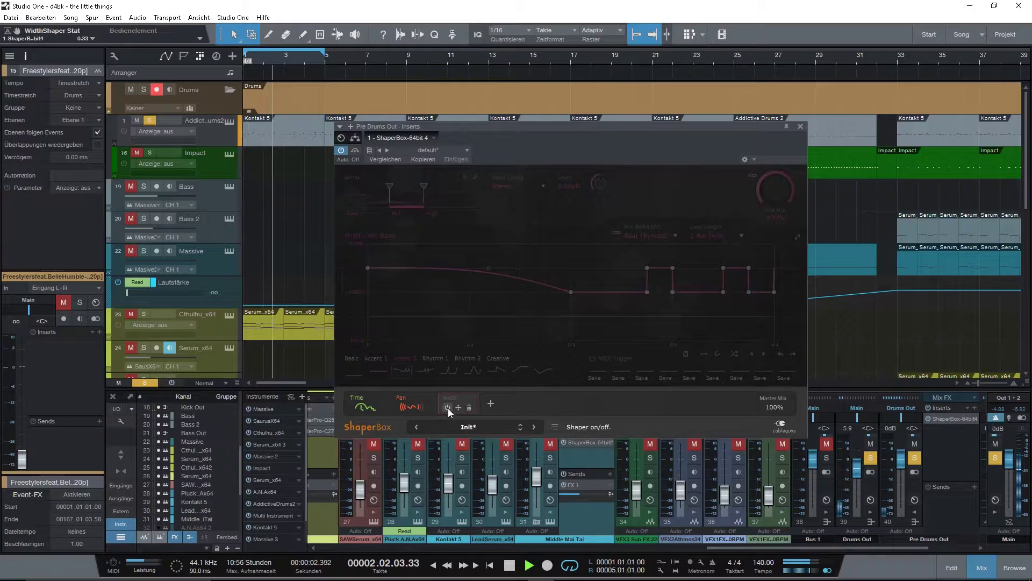
{"action": "left_click", "coordinate": [447, 409]}
{"action": "left_click", "coordinate": [400, 408]}
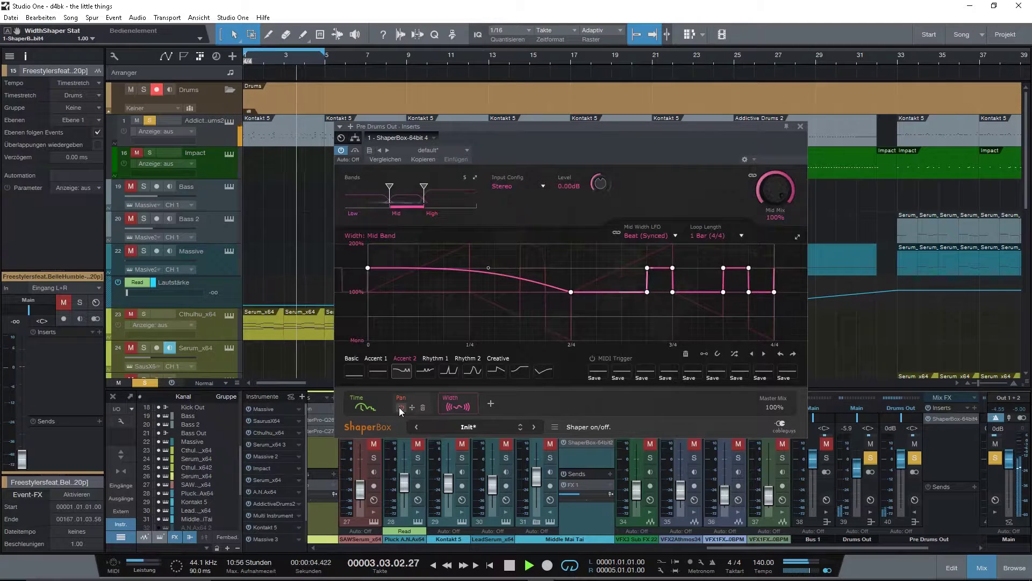
{"action": "left_click", "coordinate": [449, 408]}
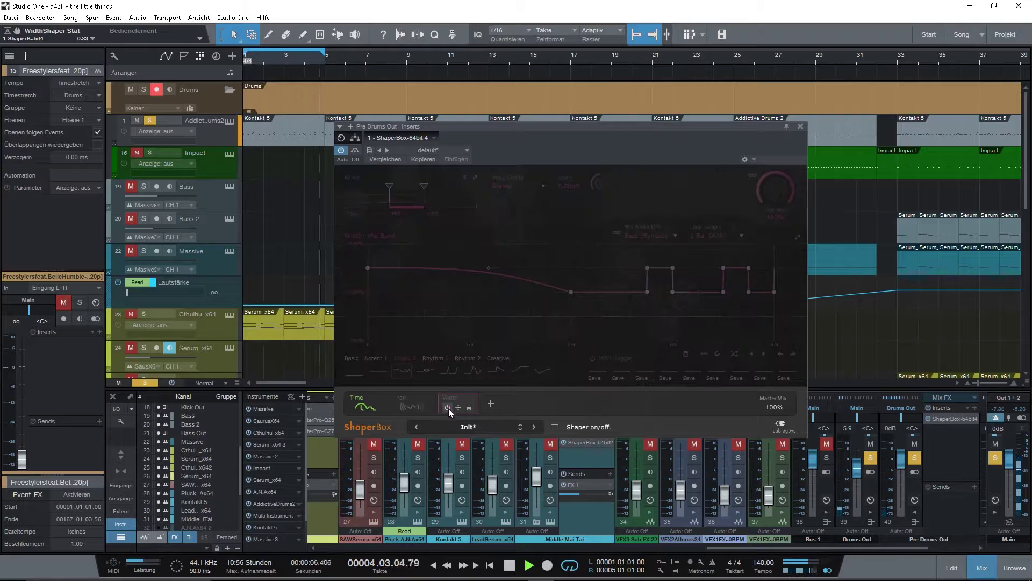
{"action": "left_click", "coordinate": [354, 407]}
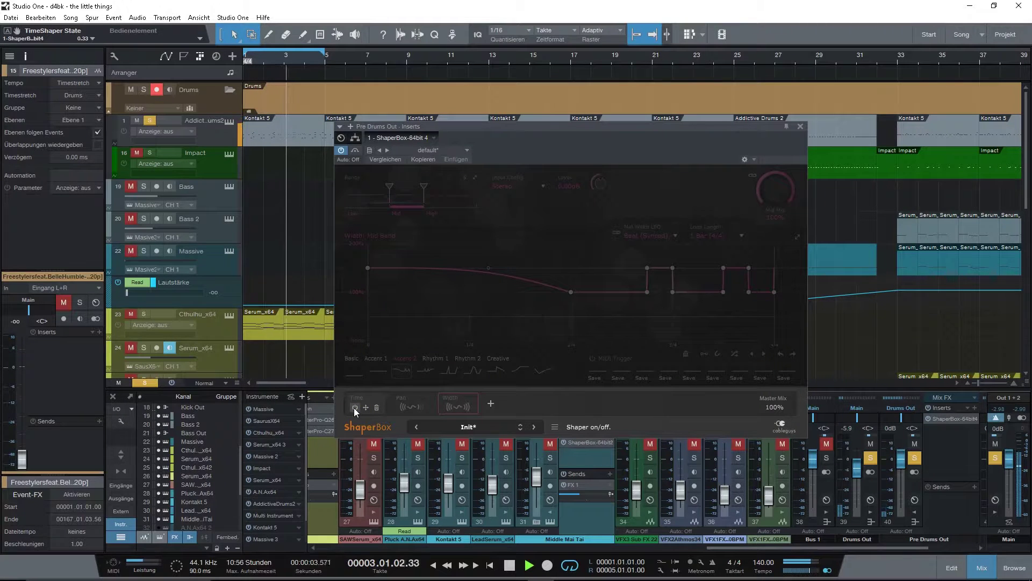
- Switch the Time and Pan shapers back on, leaving the Width shaper bypassed
{"action": "mouse_move", "coordinate": [397, 408]}
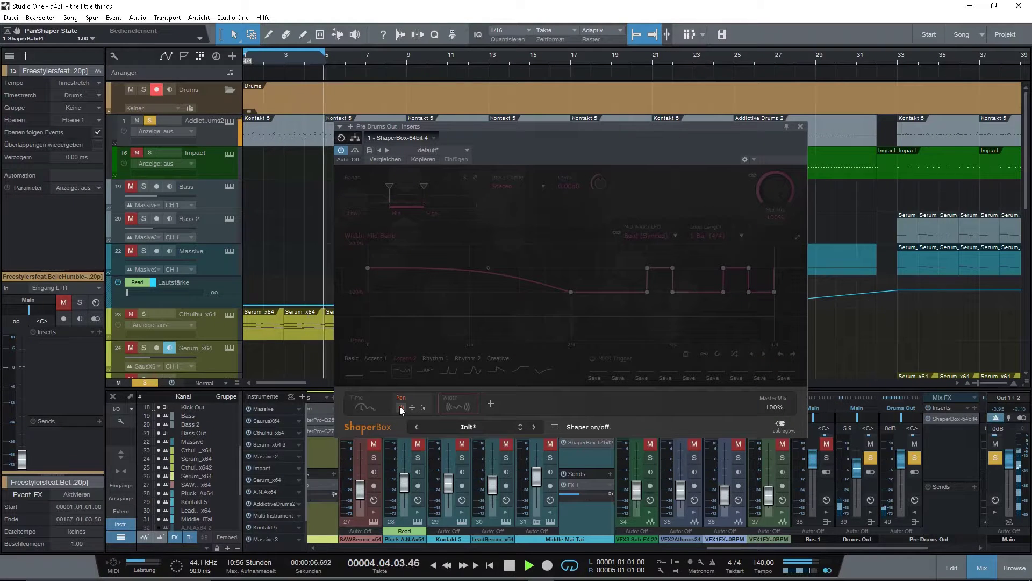
{"action": "left_click", "coordinate": [355, 407]}
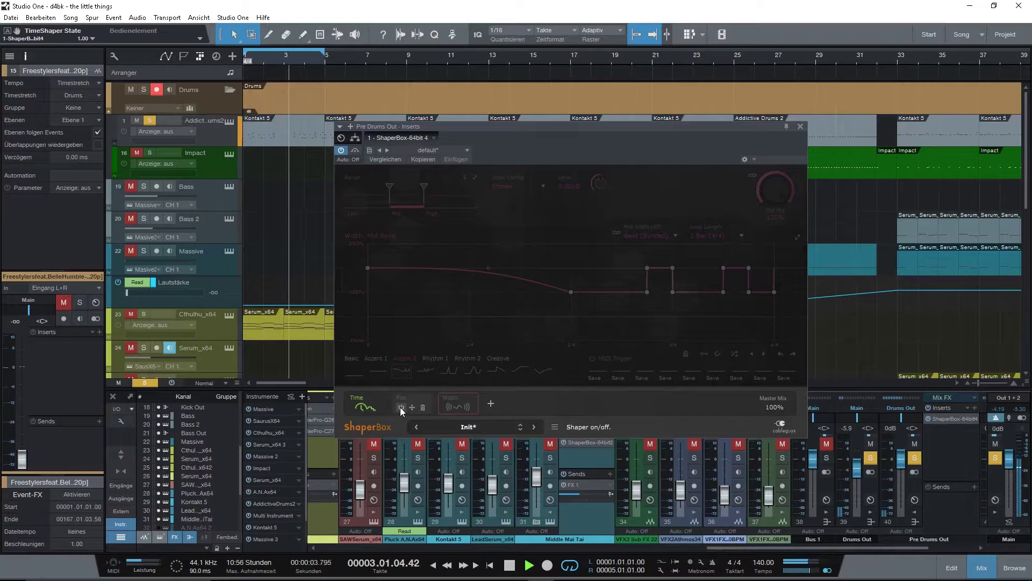
{"action": "left_click", "coordinate": [400, 407]}
- Move the Pan shaper ahead of the Time shaper in the chain, then return the Time shaper to first place
{"action": "left_click_drag", "start_coordinate": [400, 408], "coordinate": [375, 396]}
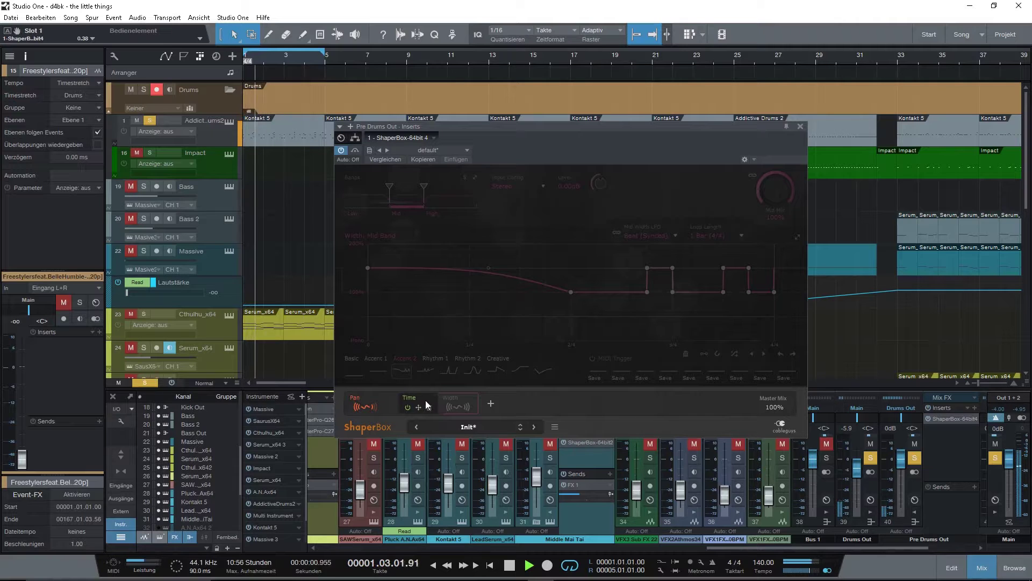
{"action": "left_click", "coordinate": [424, 400]}
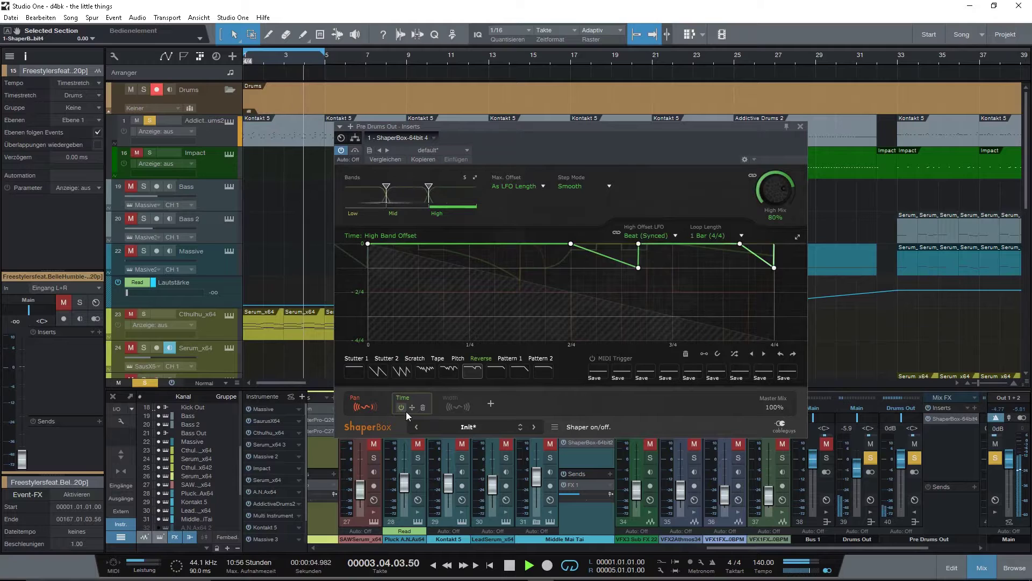
{"action": "left_click_drag", "start_coordinate": [421, 400], "coordinate": [363, 403]}
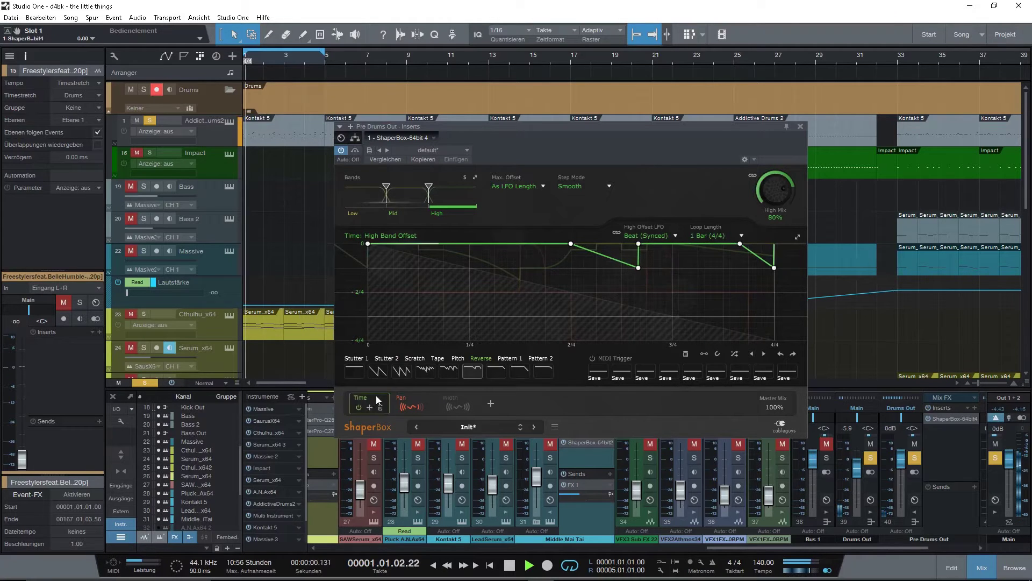